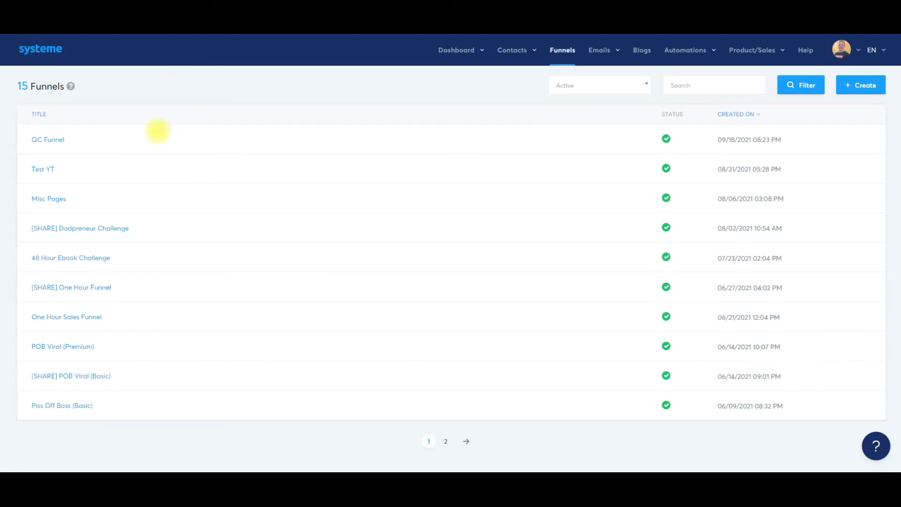
- Open the QC Funnel and start a new step named 'Order Form'
{"action": "left_click", "coordinate": [563, 49]}
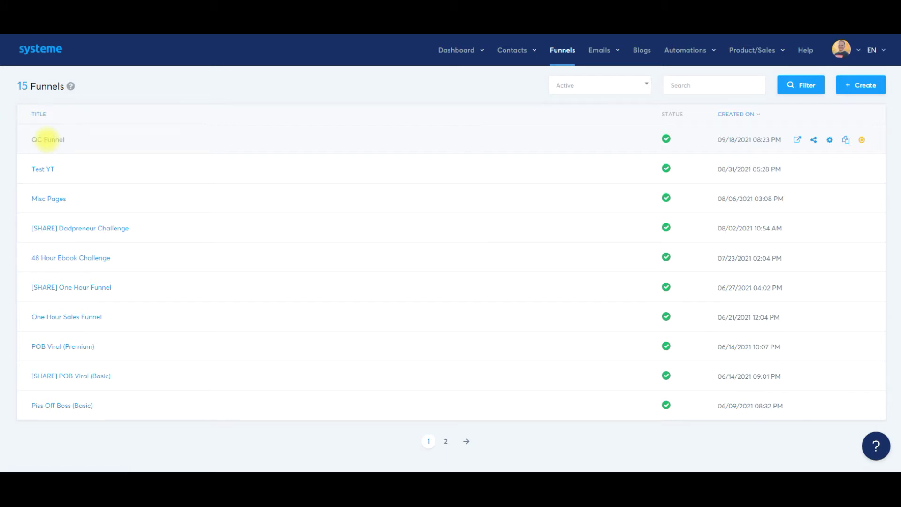
{"action": "left_click", "coordinate": [47, 139]}
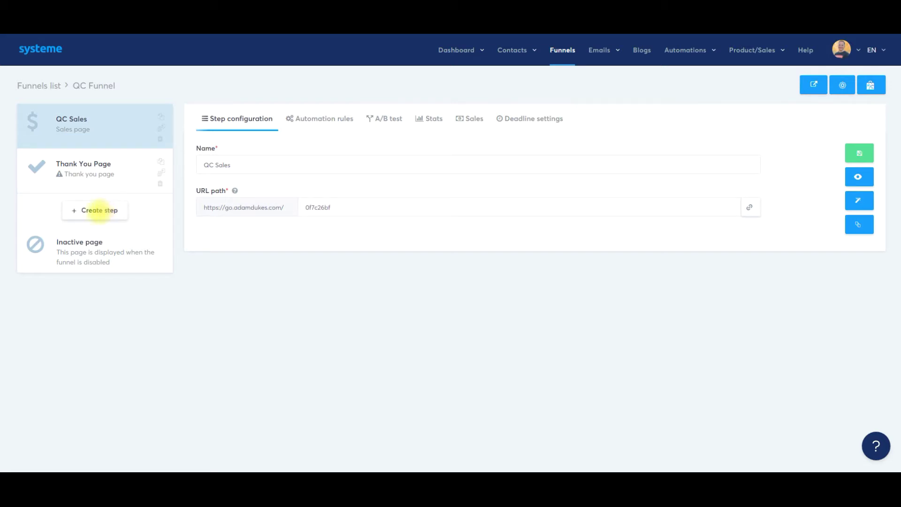
{"action": "left_click", "coordinate": [99, 210]}
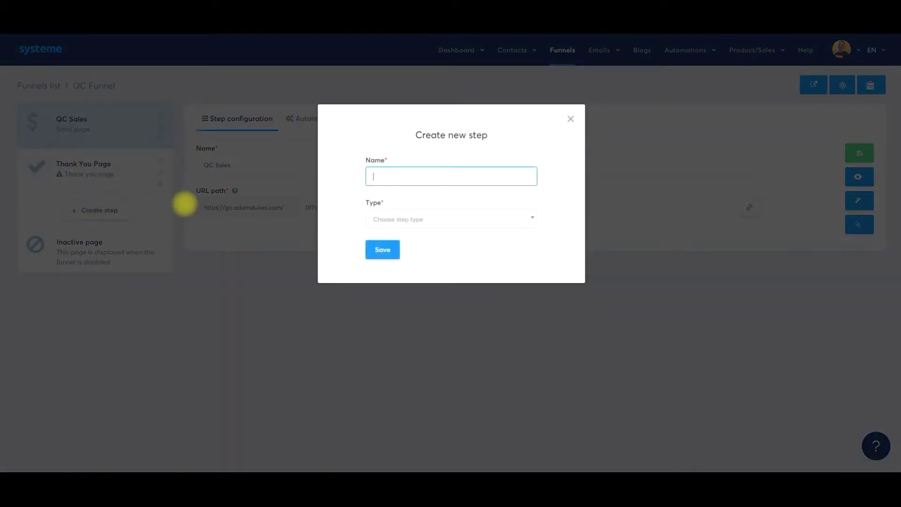
{"action": "type", "text": "Order"}
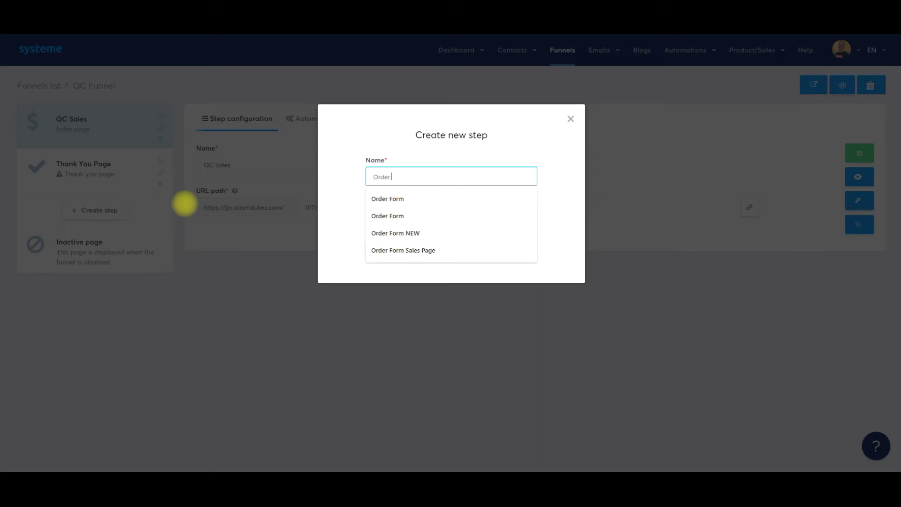
{"action": "type", "text": " Form"}
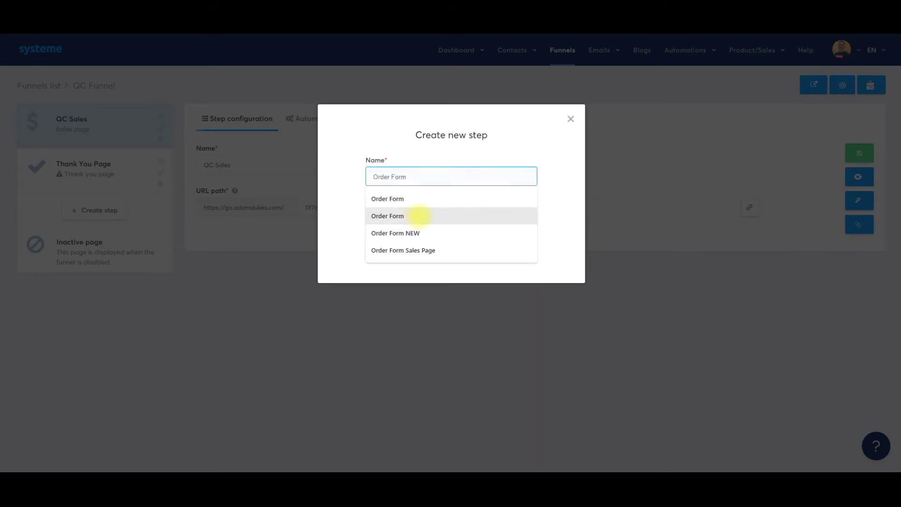
{"action": "left_click", "coordinate": [402, 199]}
- Make the step an Order form, save it, and move it above Thank You Page
{"action": "left_click", "coordinate": [402, 218]}
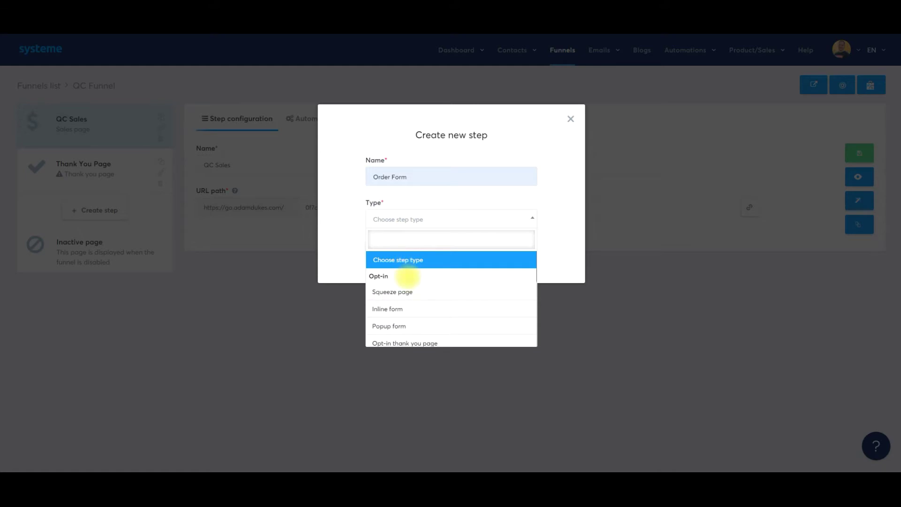
{"action": "scroll", "coordinate": [402, 281], "scroll_direction": "down", "scroll_amount": 3}
{"action": "left_click", "coordinate": [398, 296]}
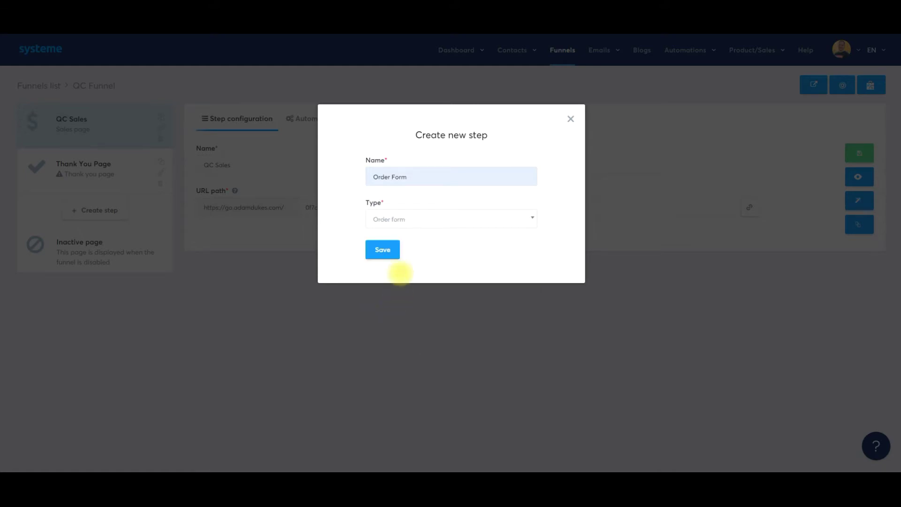
{"action": "left_click", "coordinate": [382, 249]}
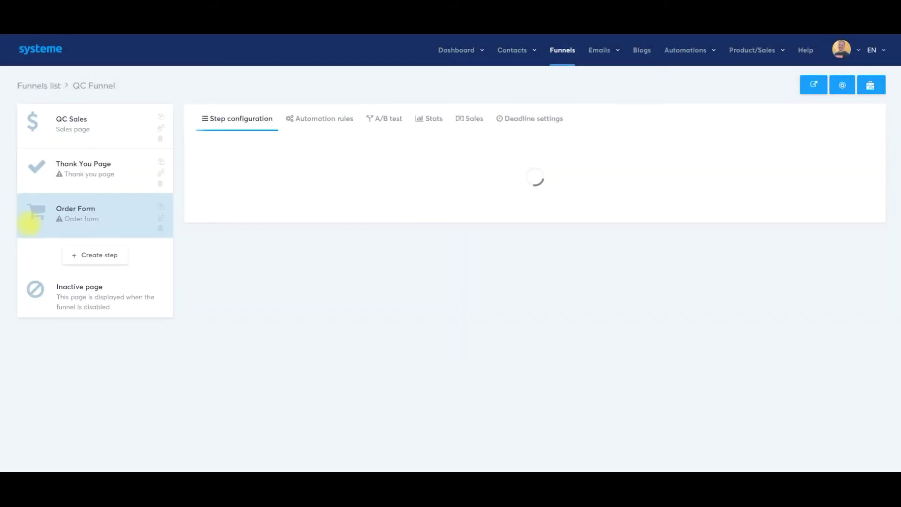
{"action": "left_click_drag", "start_coordinate": [29, 225], "coordinate": [34, 162]}
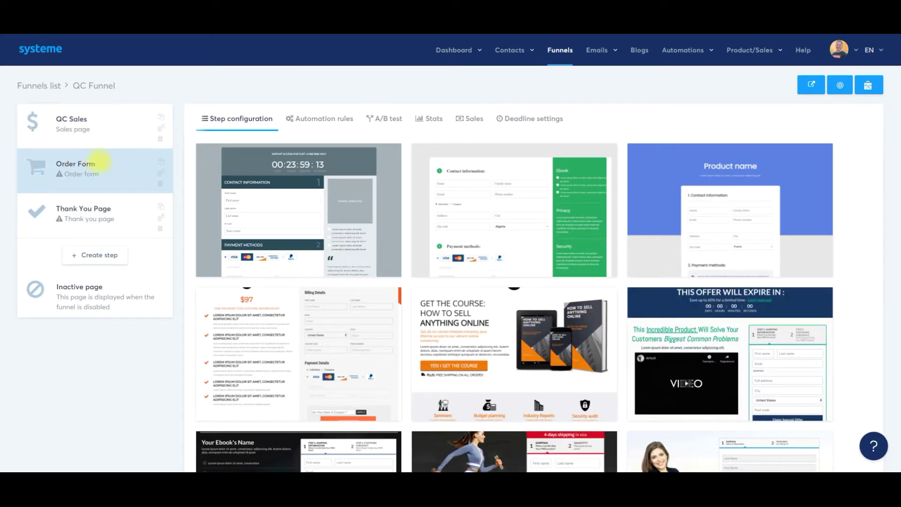
- Open the Order Form step and browse its checkout templates to pick one
{"action": "left_click", "coordinate": [89, 176]}
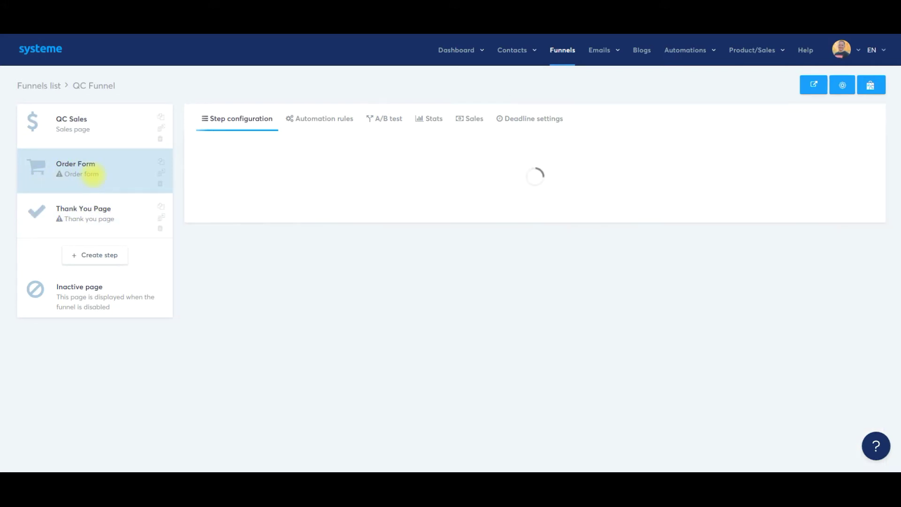
{"action": "scroll", "coordinate": [510, 260], "scroll_direction": "down", "scroll_amount": 9}
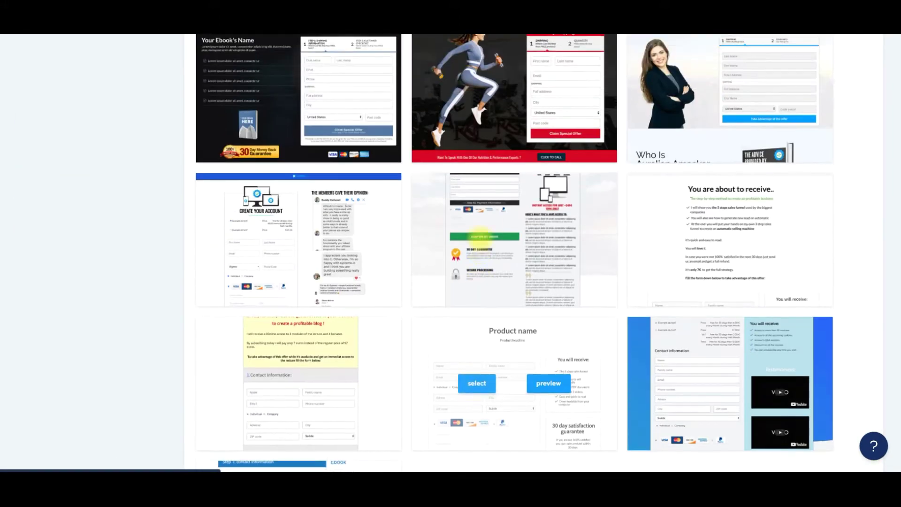
{"action": "mouse_move", "coordinate": [516, 238]}
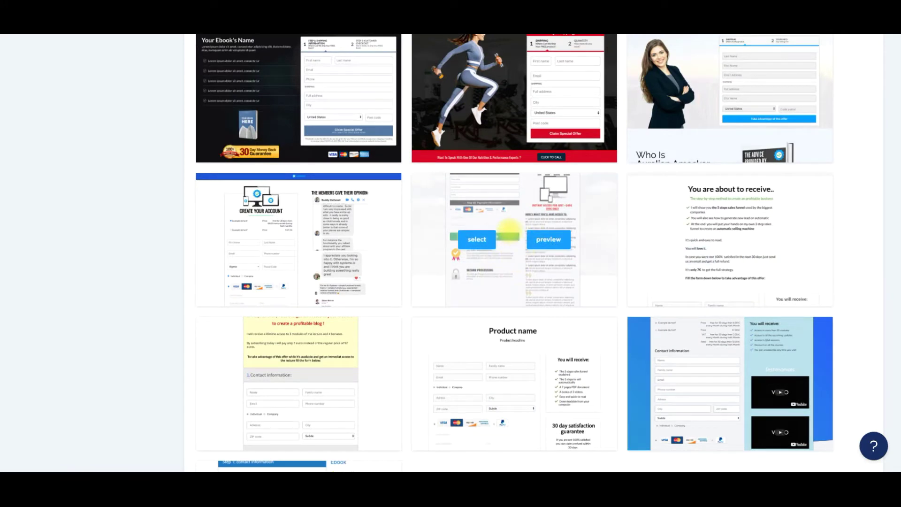
{"action": "scroll", "coordinate": [509, 230], "scroll_direction": "up", "scroll_amount": 2}
{"action": "scroll", "coordinate": [492, 263], "scroll_direction": "down", "scroll_amount": 1}
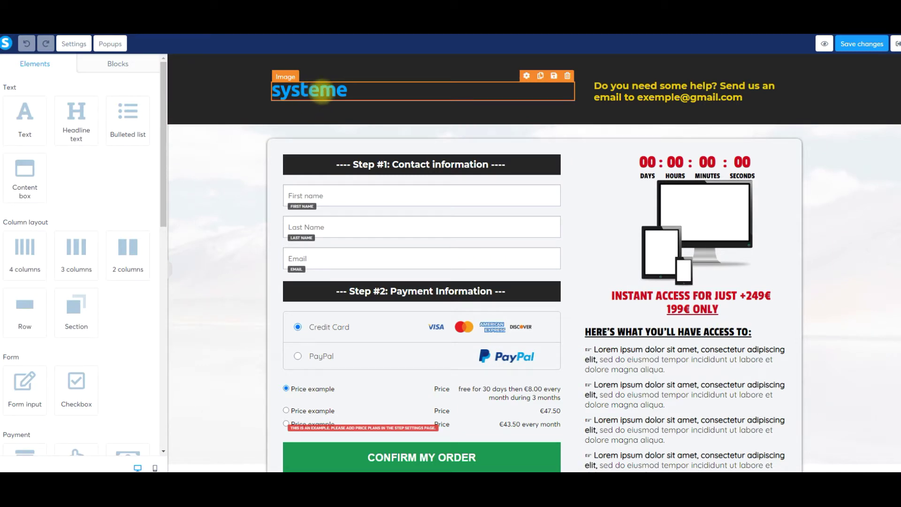
- Remove the systeme header logo and browse previously uploaded images for a replacement
{"action": "left_click", "coordinate": [321, 92]}
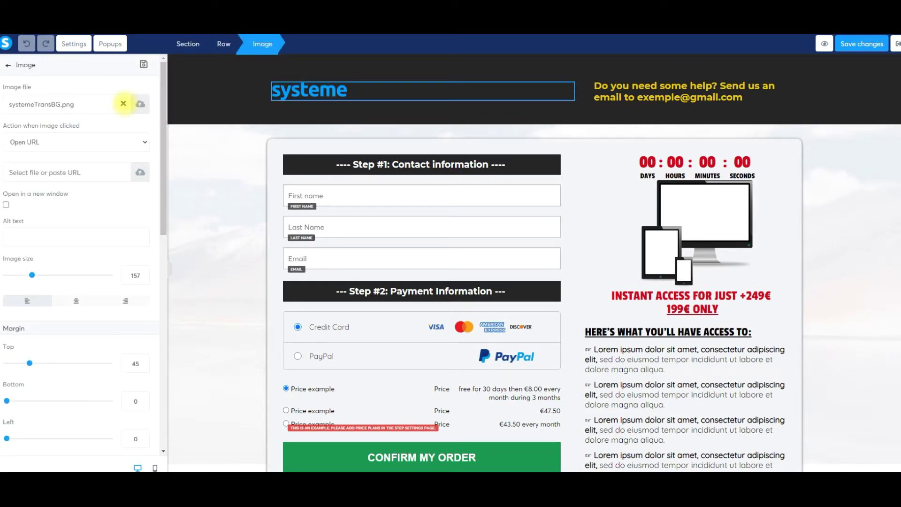
{"action": "left_click", "coordinate": [123, 104]}
{"action": "left_click", "coordinate": [139, 103]}
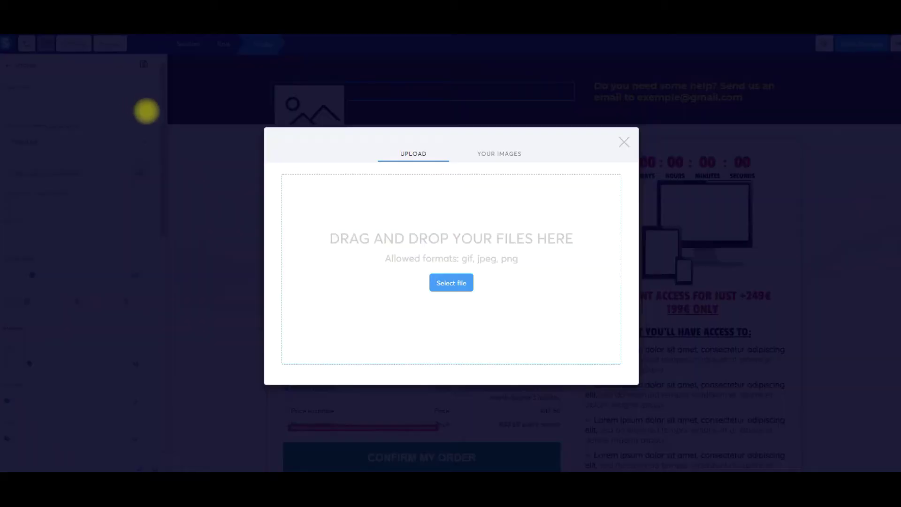
{"action": "left_click", "coordinate": [483, 157]}
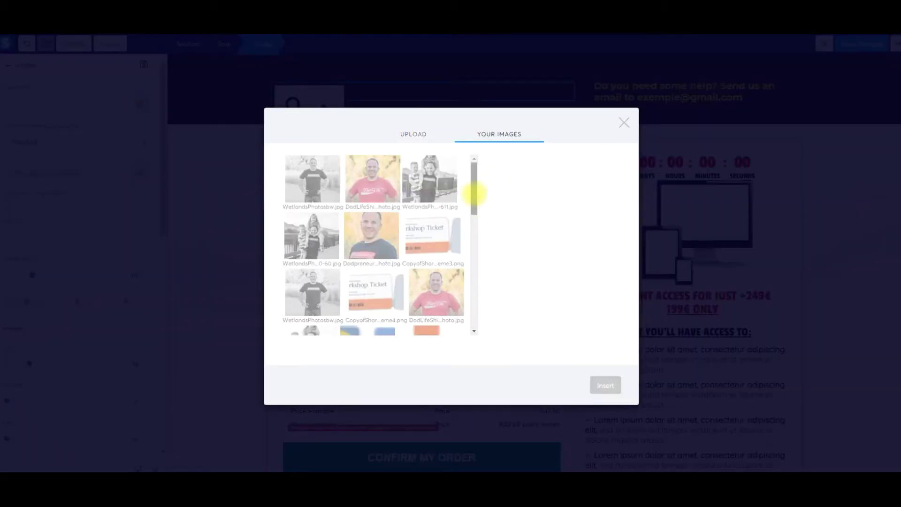
{"action": "left_click_drag", "start_coordinate": [475, 191], "coordinate": [474, 271]}
{"action": "scroll", "coordinate": [424, 261], "scroll_direction": "down", "scroll_amount": 5}
{"action": "scroll", "coordinate": [419, 253], "scroll_direction": "down", "scroll_amount": 3}
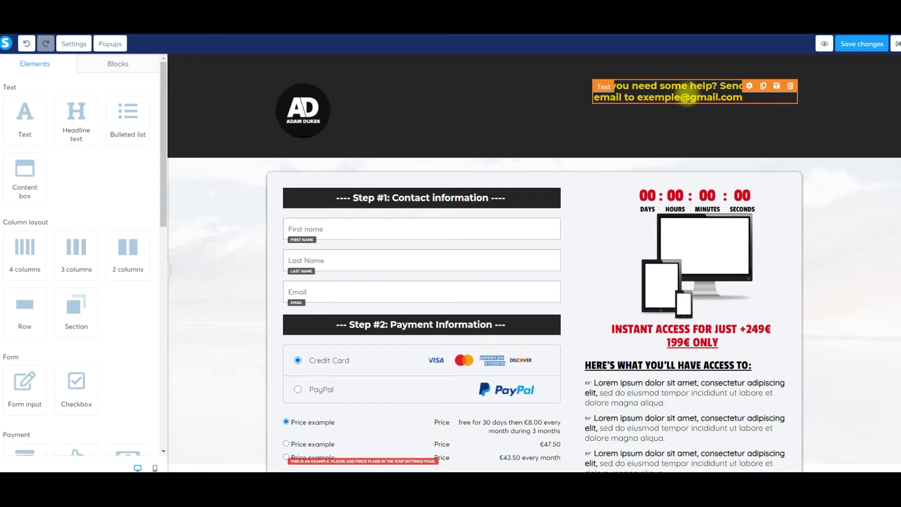
- Set the header section background to red and select the AD logo image
{"action": "left_click", "coordinate": [668, 100]}
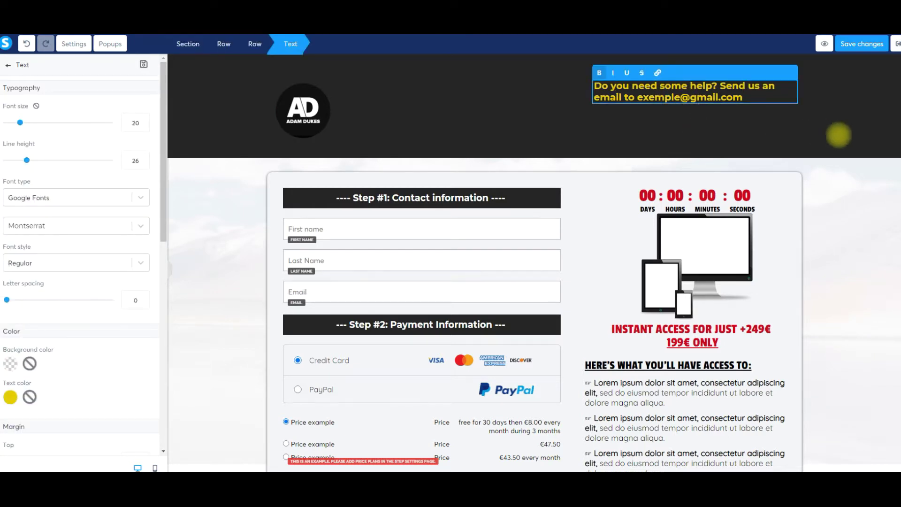
{"action": "left_click", "coordinate": [838, 133]}
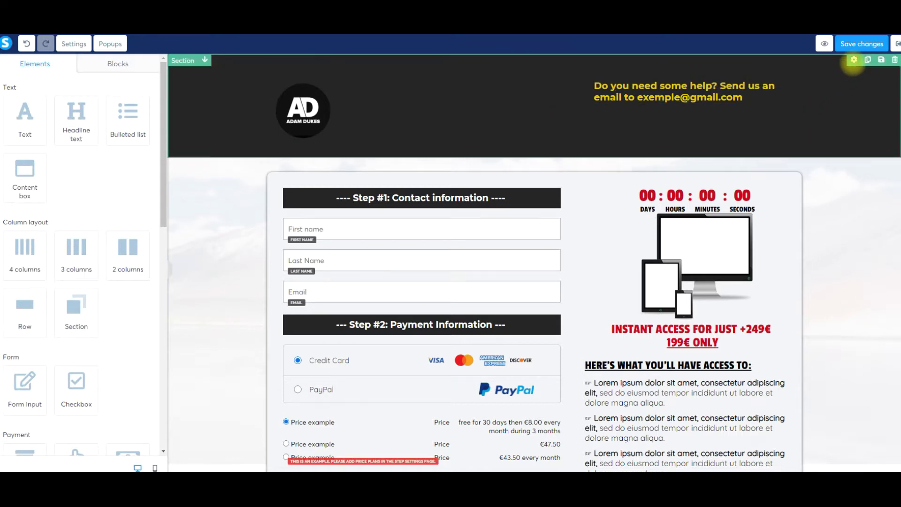
{"action": "left_click", "coordinate": [853, 59]}
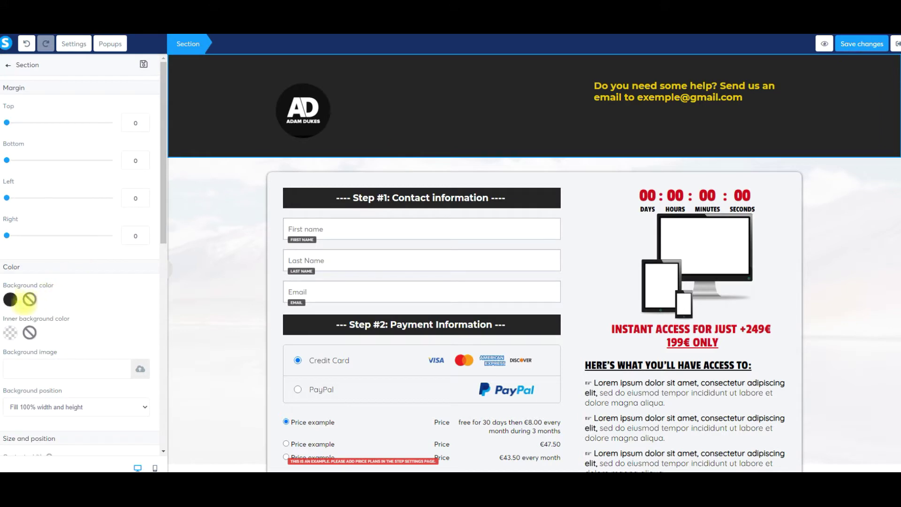
{"action": "left_click", "coordinate": [11, 299]}
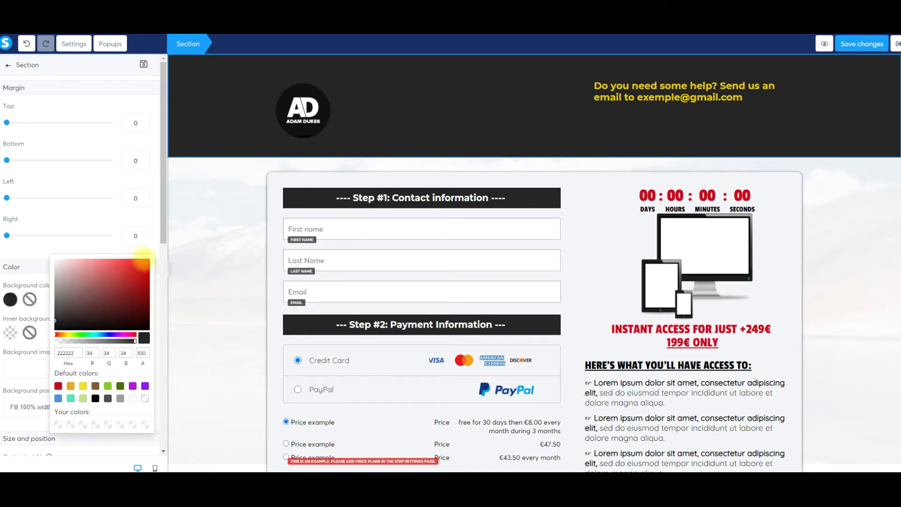
{"action": "left_click", "coordinate": [145, 260]}
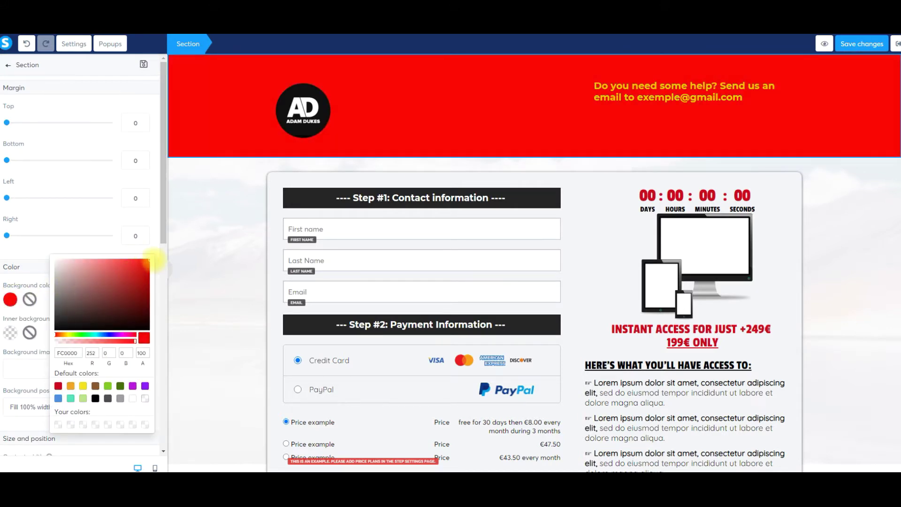
{"action": "left_click", "coordinate": [258, 171]}
{"action": "left_click", "coordinate": [496, 132]}
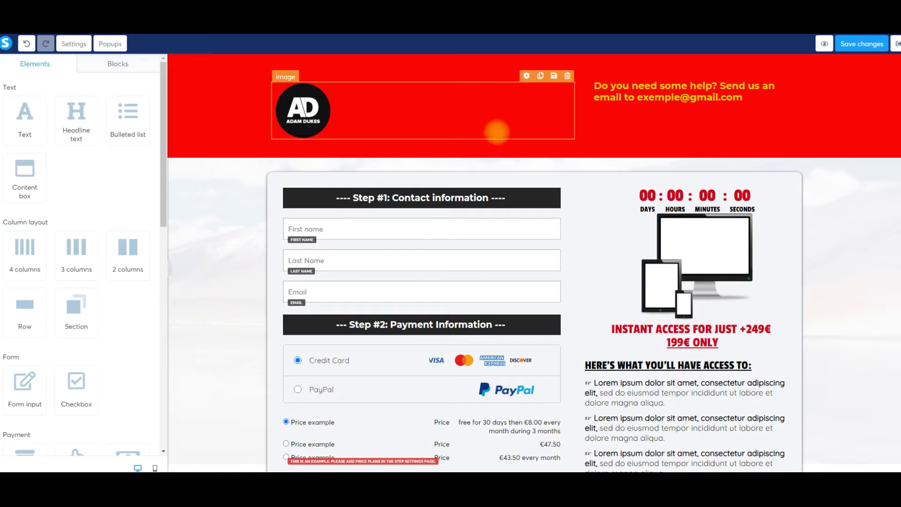
{"action": "scroll", "coordinate": [423, 154], "scroll_direction": "down", "scroll_amount": 1}
{"action": "left_click", "coordinate": [404, 150]}
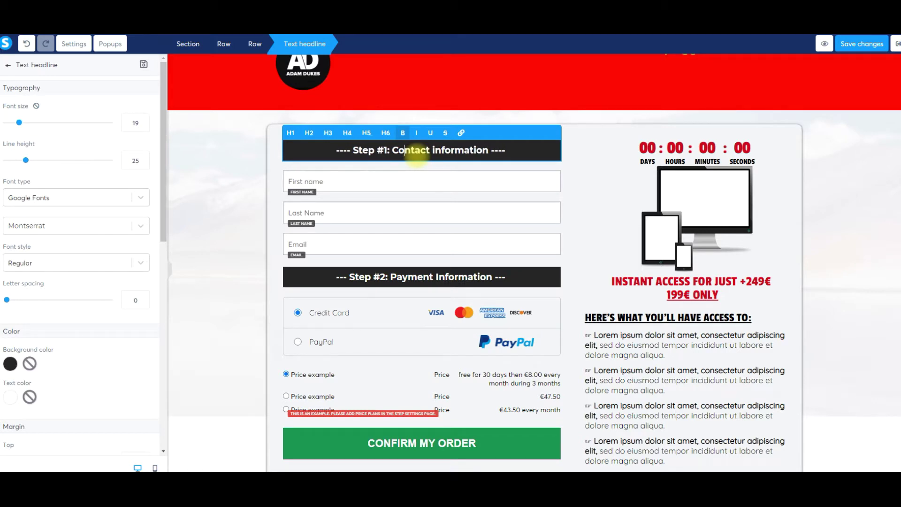
{"action": "left_click", "coordinate": [345, 214]}
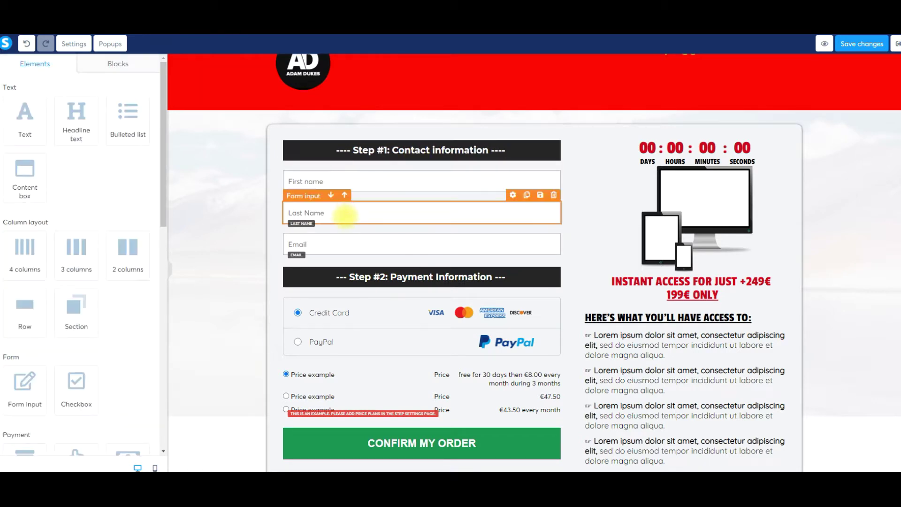
{"action": "left_click", "coordinate": [212, 220]}
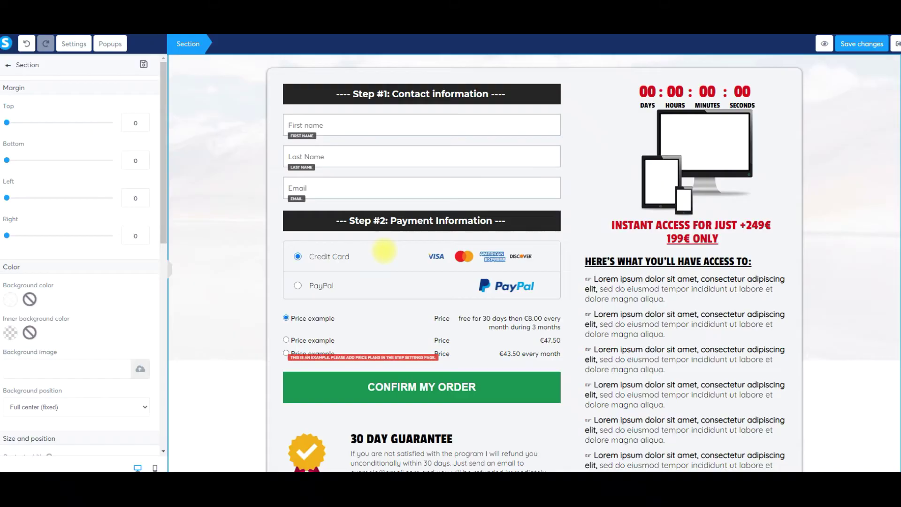
{"action": "left_click", "coordinate": [378, 248]}
- Give the order form's payment button an orange background
{"action": "scroll", "coordinate": [357, 258], "scroll_direction": "down", "scroll_amount": 1}
{"action": "left_click", "coordinate": [354, 283]}
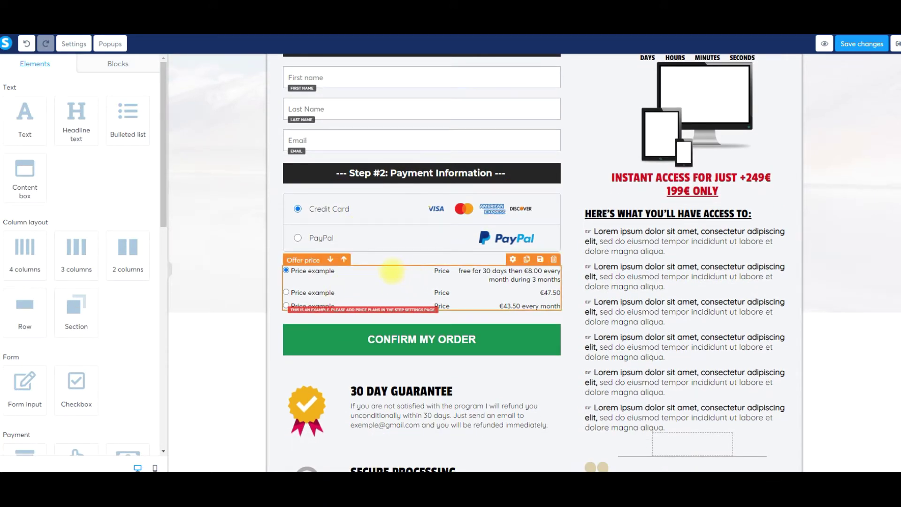
{"action": "scroll", "coordinate": [392, 271], "scroll_direction": "down", "scroll_amount": 1}
{"action": "left_click", "coordinate": [420, 298]}
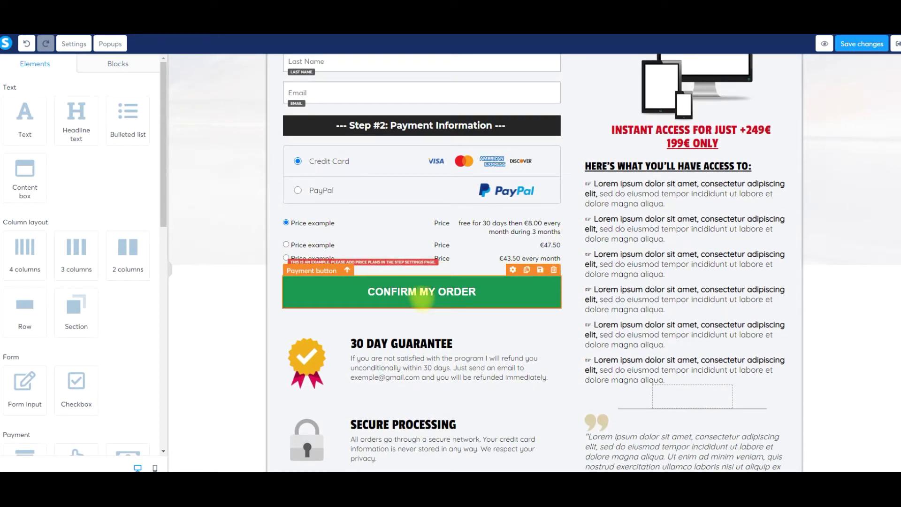
{"action": "left_click", "coordinate": [422, 298]}
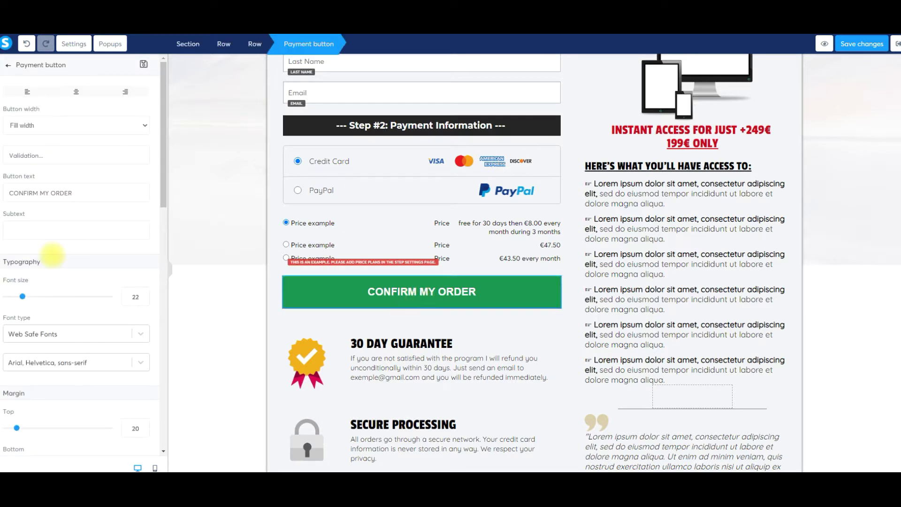
{"action": "scroll", "coordinate": [52, 252], "scroll_direction": "down", "scroll_amount": 5}
{"action": "left_click", "coordinate": [9, 271]}
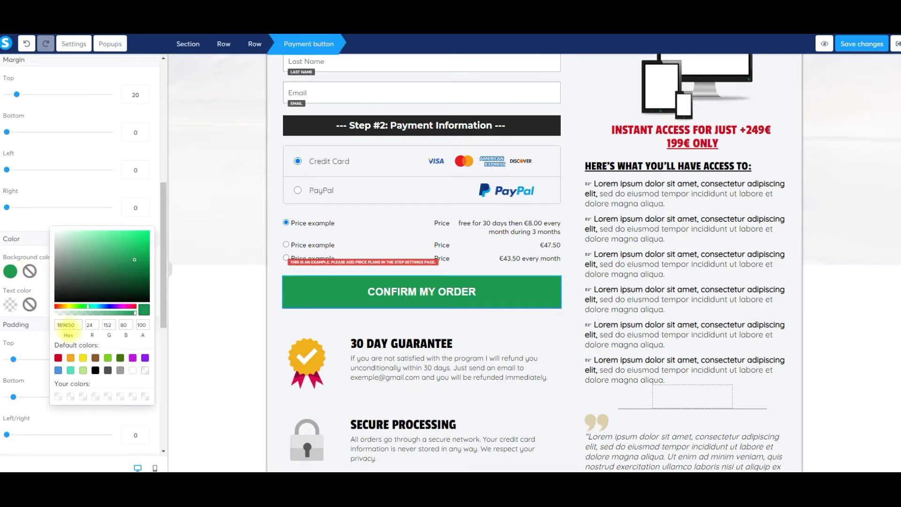
{"action": "left_click", "coordinate": [70, 358]}
{"action": "left_click", "coordinate": [41, 220]}
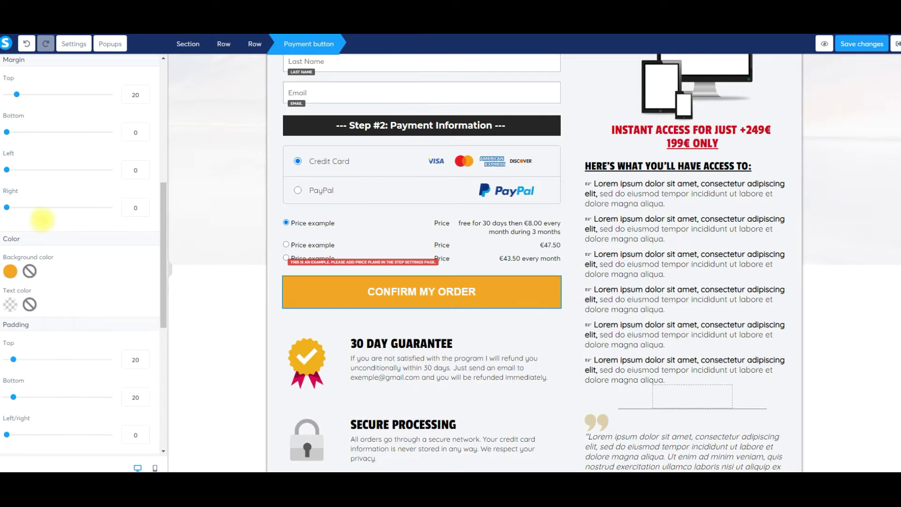
- Change the payment button text to 'PURCHASE TODAY!'
{"action": "scroll", "coordinate": [51, 217], "scroll_direction": "up", "scroll_amount": 4}
{"action": "scroll", "coordinate": [53, 185], "scroll_direction": "up", "scroll_amount": 2}
{"action": "scroll", "coordinate": [53, 183], "scroll_direction": "up", "scroll_amount": 2}
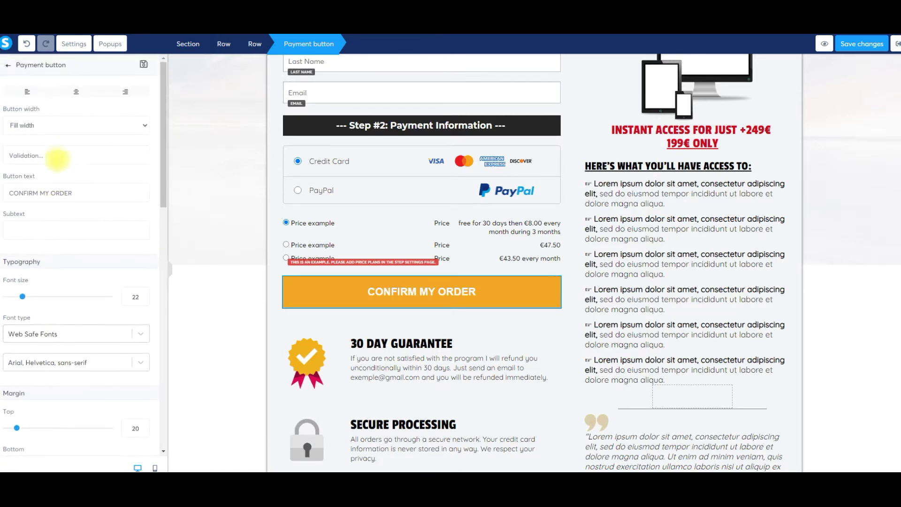
{"action": "left_click_drag", "start_coordinate": [72, 193], "coordinate": [9, 193]}
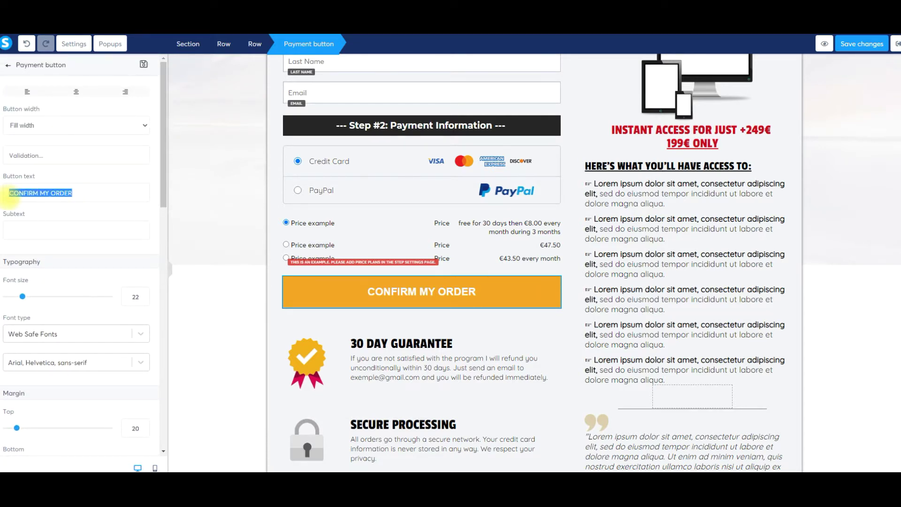
{"action": "type", "text": "PURCHASE TODAY!"}
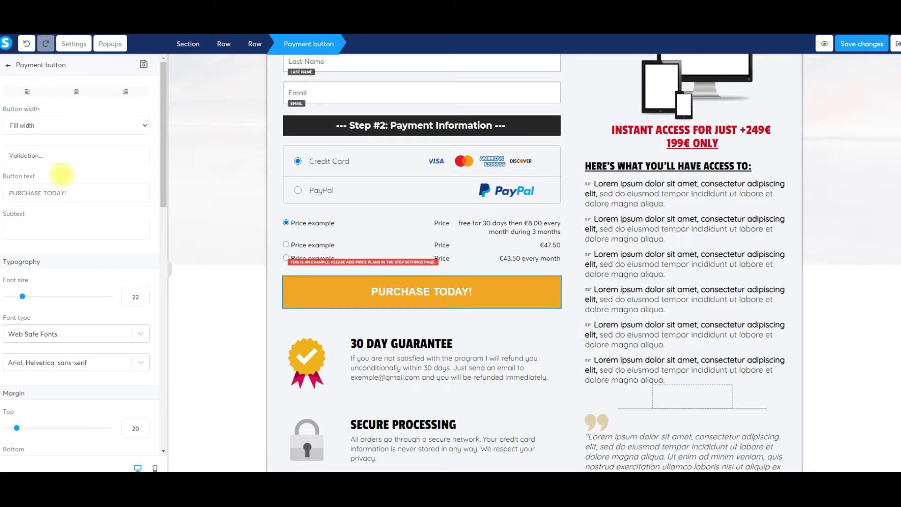
{"action": "left_click", "coordinate": [437, 295]}
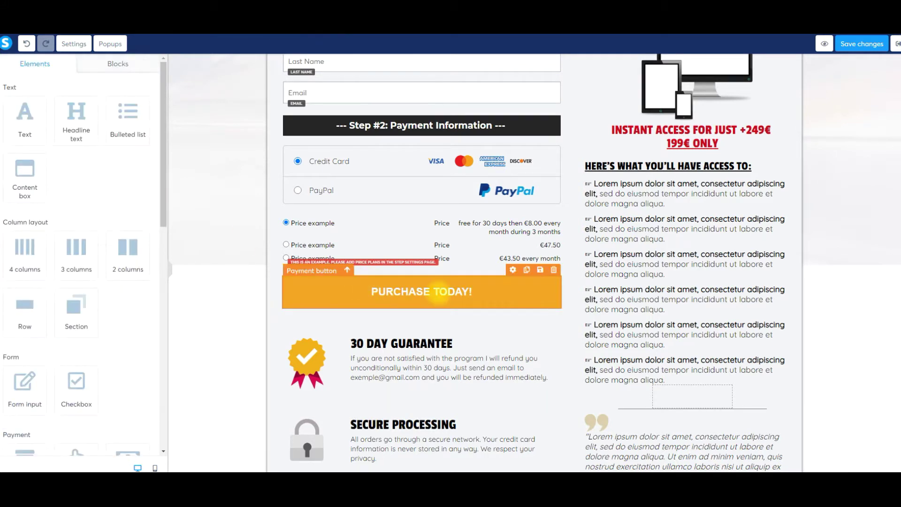
{"action": "left_click", "coordinate": [438, 294]}
{"action": "left_click", "coordinate": [429, 329]}
- Delete the first testimonial quote below the button
{"action": "scroll", "coordinate": [436, 346], "scroll_direction": "down", "scroll_amount": 2}
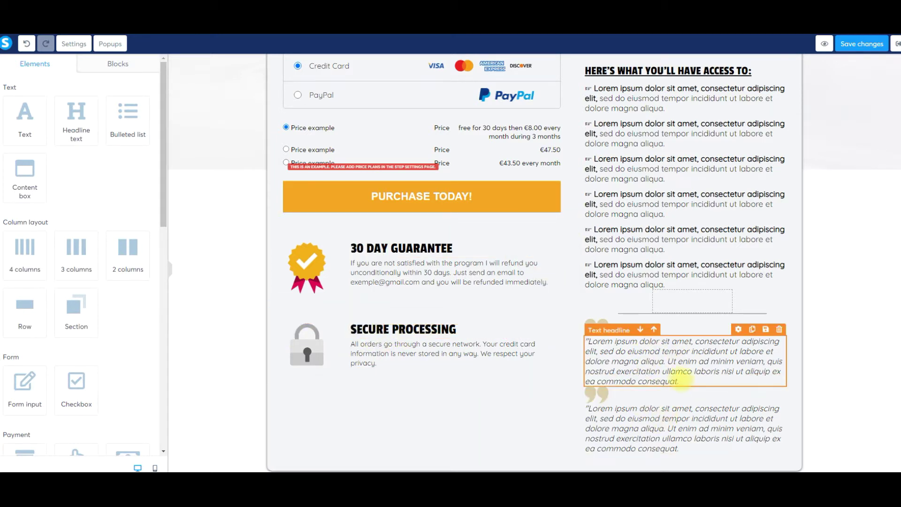
{"action": "left_click", "coordinate": [778, 329]}
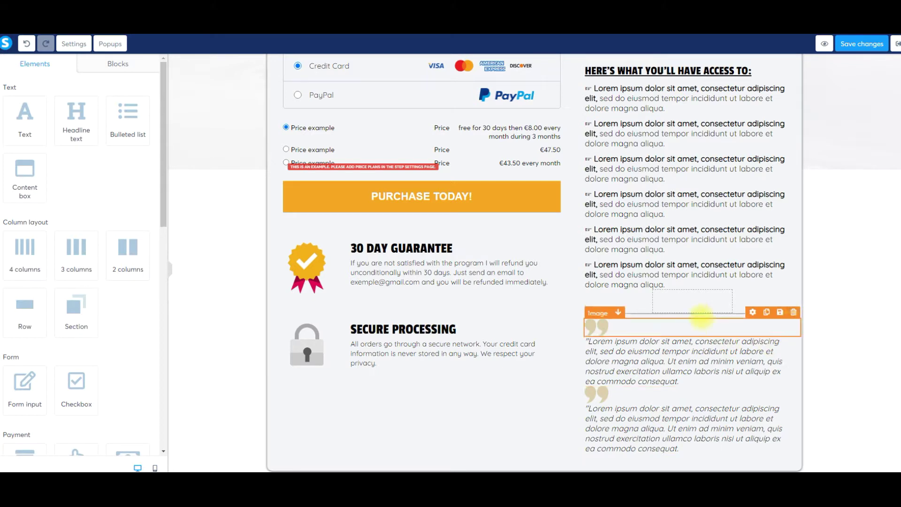
{"action": "scroll", "coordinate": [689, 296], "scroll_direction": "up", "scroll_amount": 2}
{"action": "scroll", "coordinate": [616, 205], "scroll_direction": "up", "scroll_amount": 4}
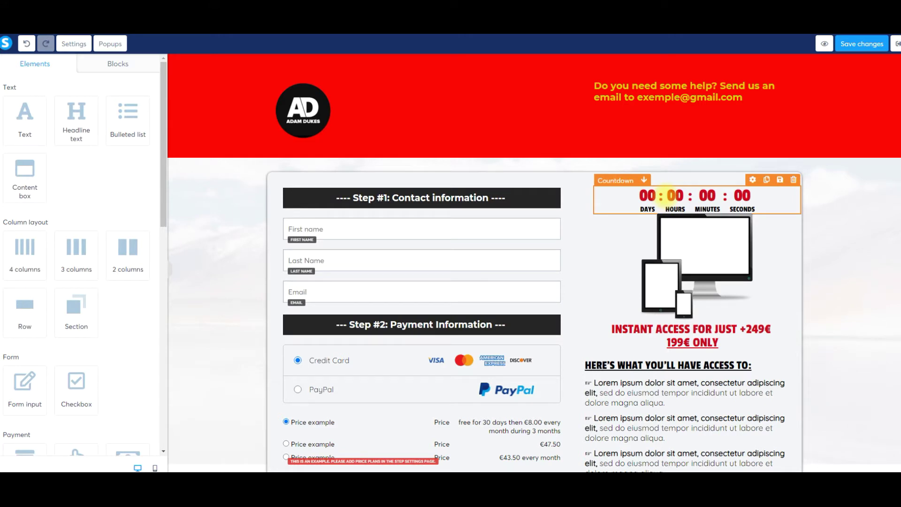
{"action": "left_click", "coordinate": [676, 196]}
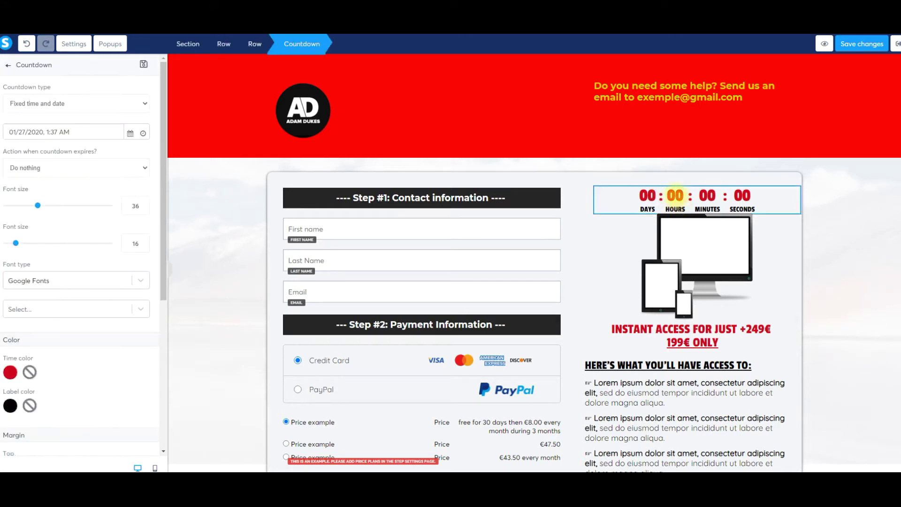
{"action": "left_click", "coordinate": [65, 107]}
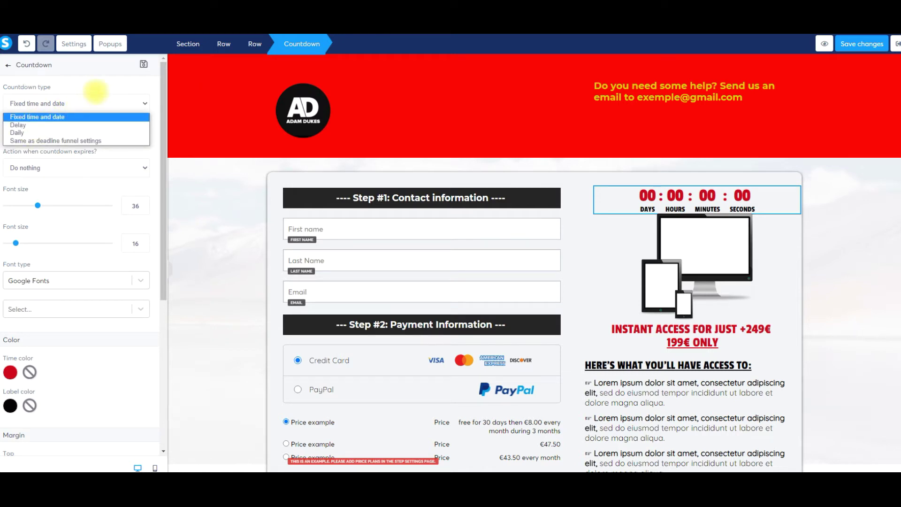
{"action": "left_click", "coordinate": [96, 91]}
{"action": "left_click", "coordinate": [44, 132]}
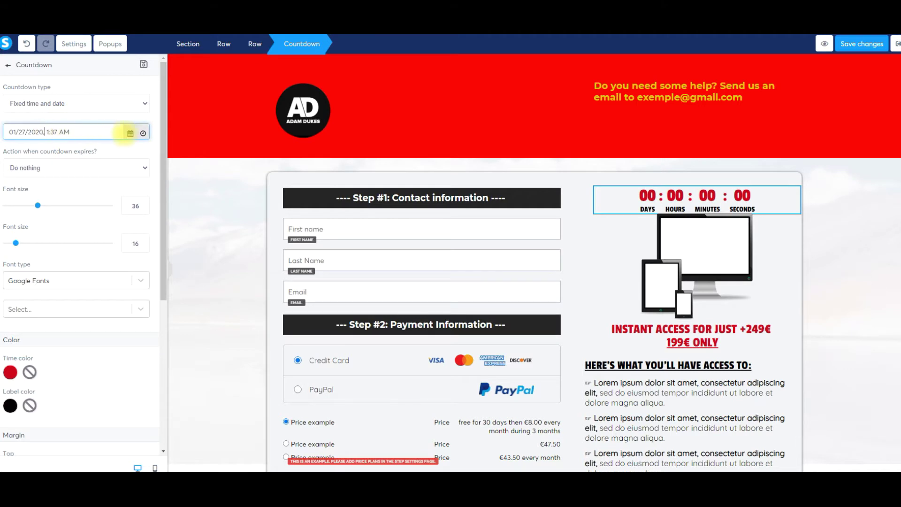
{"action": "left_click", "coordinate": [130, 133]}
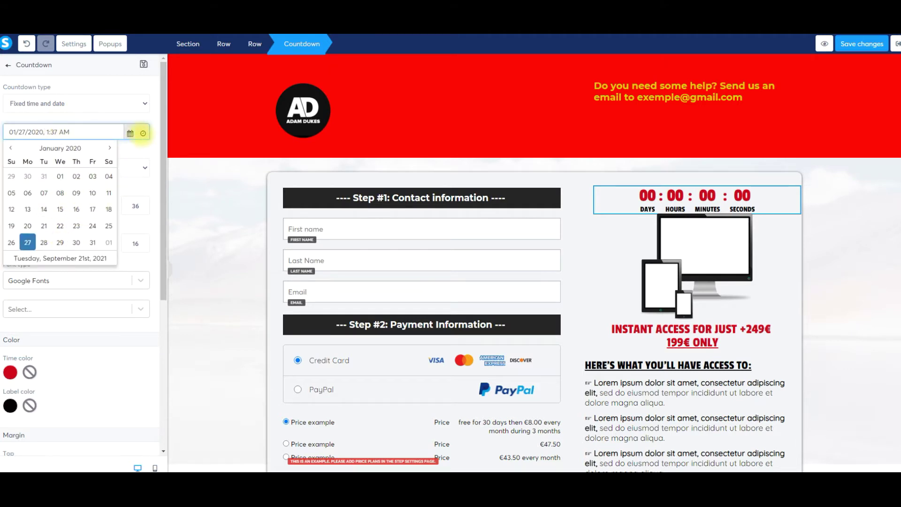
{"action": "left_click", "coordinate": [143, 132]}
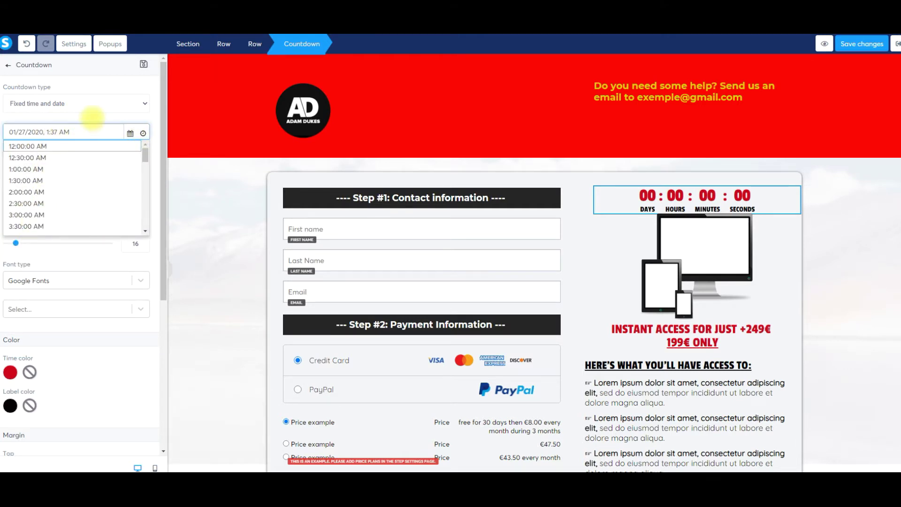
{"action": "left_click", "coordinate": [92, 117]}
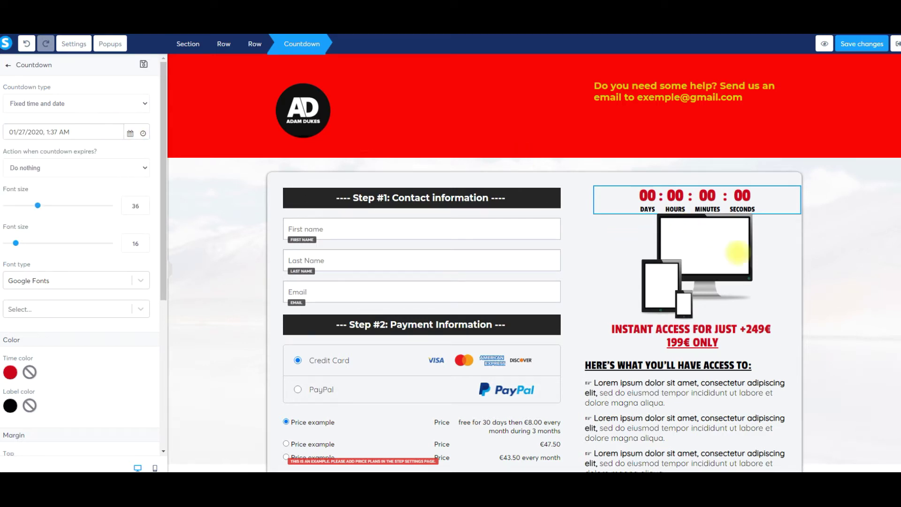
{"action": "left_click", "coordinate": [691, 250]}
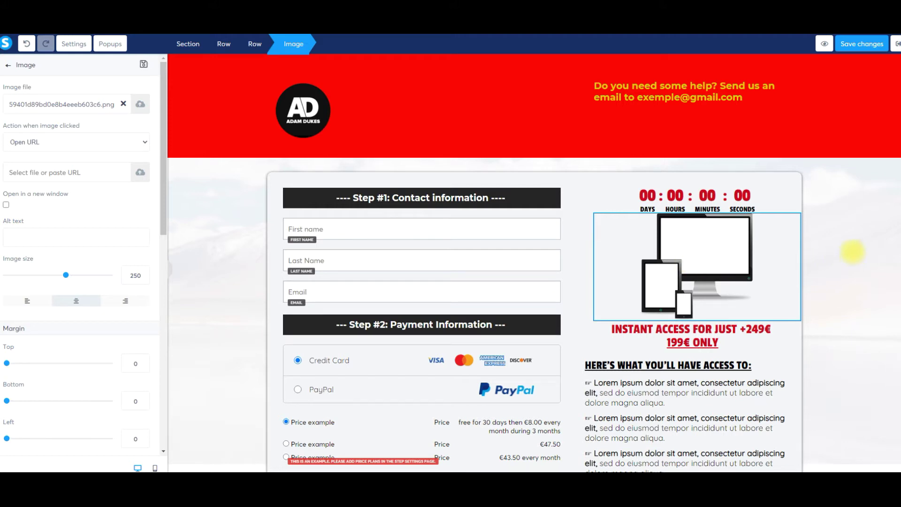
{"action": "left_click", "coordinate": [855, 257]}
{"action": "scroll", "coordinate": [740, 273], "scroll_direction": "down", "scroll_amount": 2}
{"action": "left_click", "coordinate": [693, 245]}
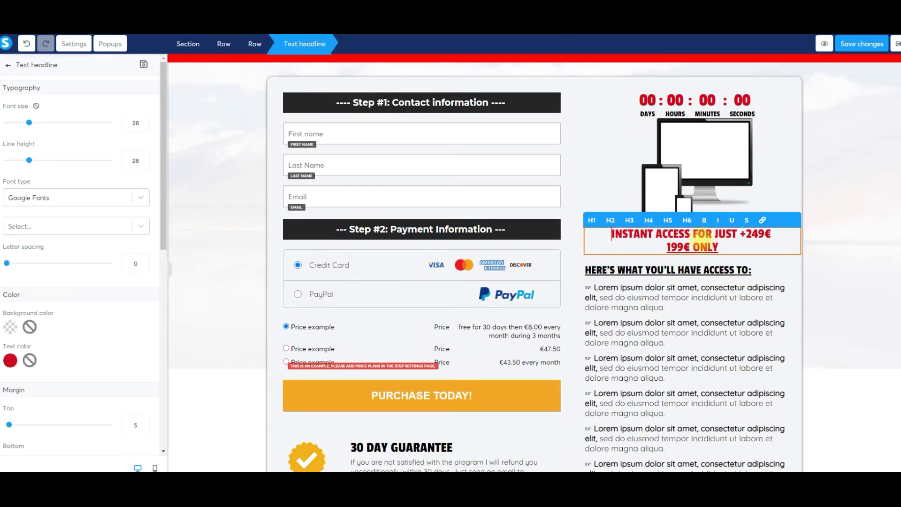
{"action": "scroll", "coordinate": [693, 254], "scroll_direction": "down", "scroll_amount": 2}
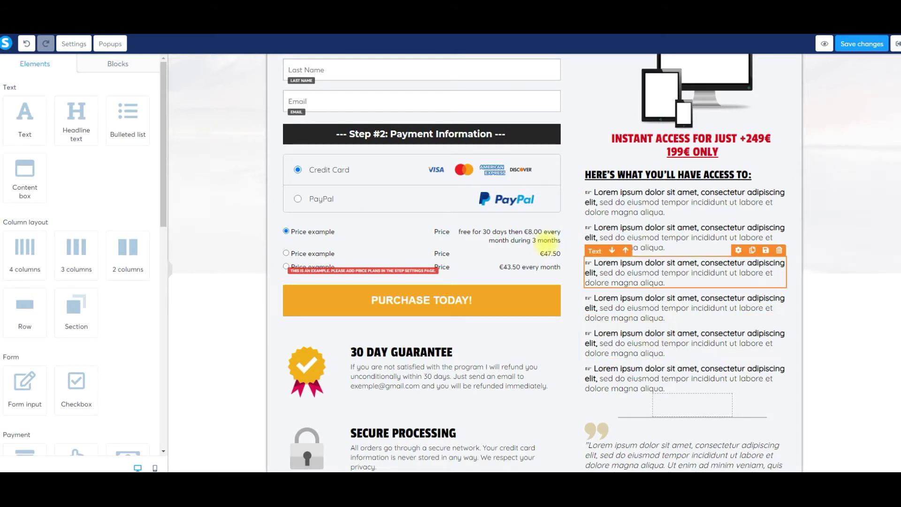
{"action": "left_click", "coordinate": [230, 172]}
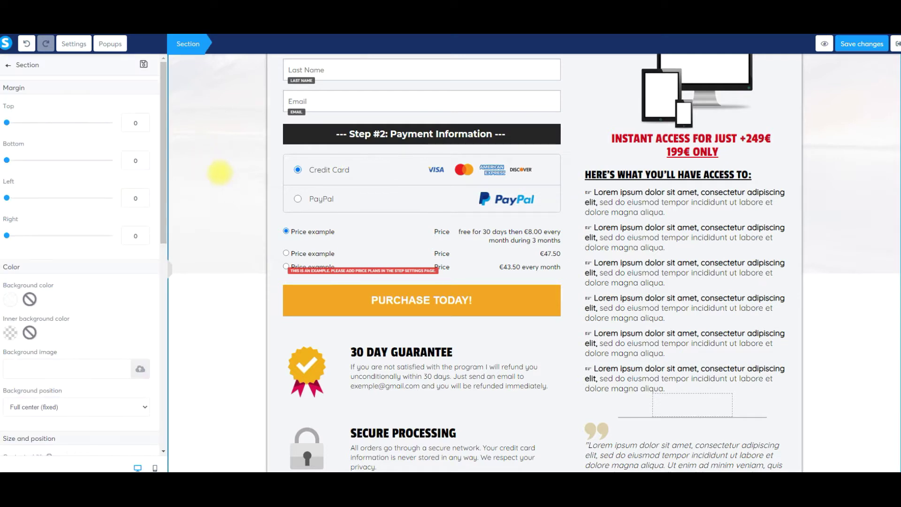
{"action": "left_click", "coordinate": [8, 65]}
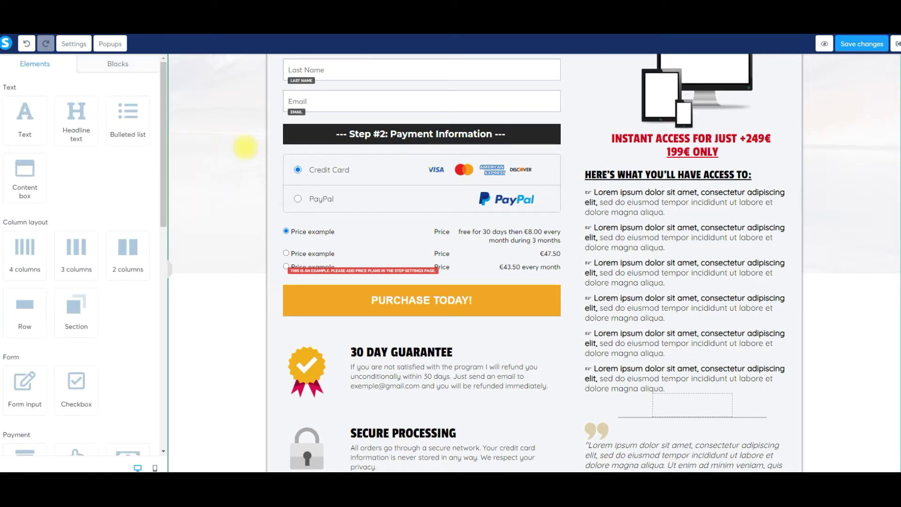
- Place a coupon field directly under the Email input on the order form
{"action": "scroll", "coordinate": [77, 179], "scroll_direction": "down", "scroll_amount": 3}
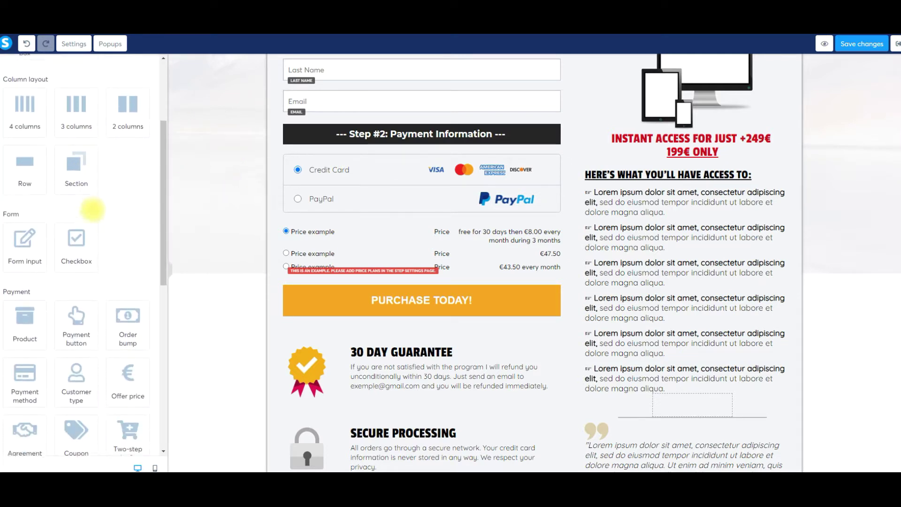
{"action": "scroll", "coordinate": [92, 209], "scroll_direction": "down", "scroll_amount": 1}
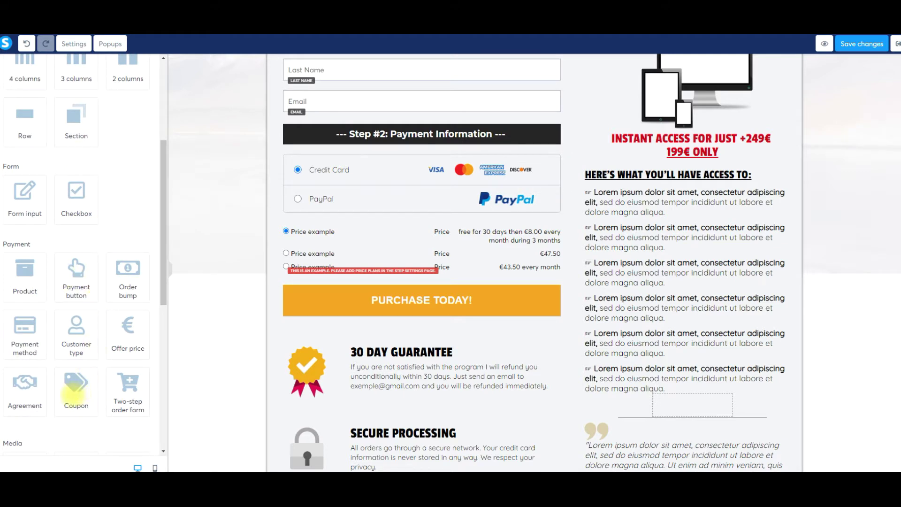
{"action": "left_click_drag", "start_coordinate": [74, 385], "coordinate": [310, 191]}
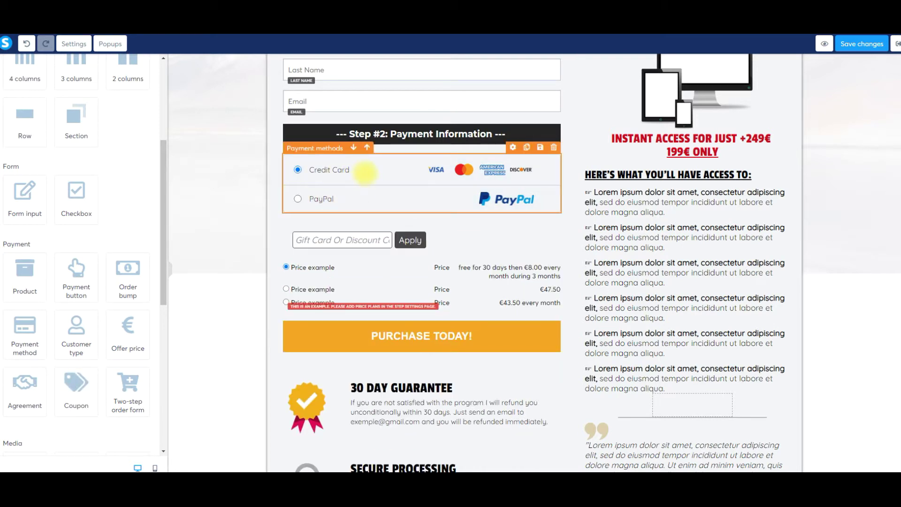
{"action": "mouse_move", "coordinate": [366, 237]}
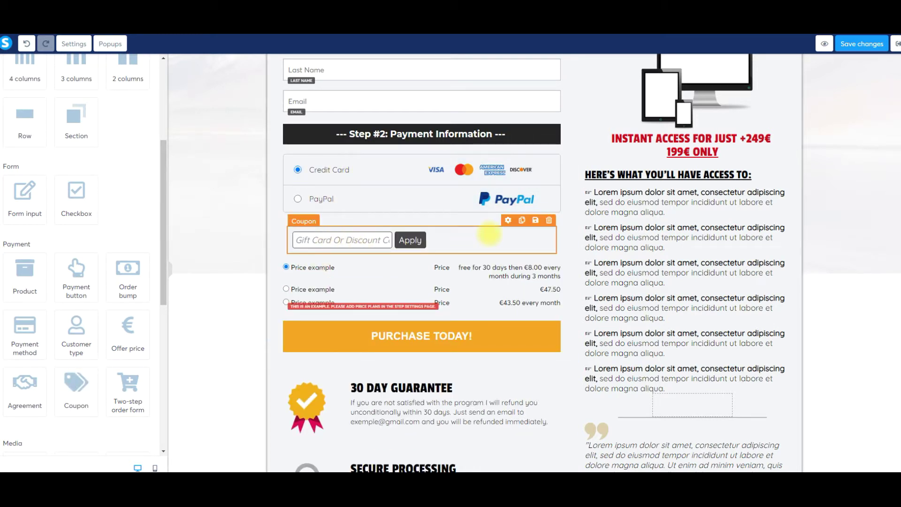
{"action": "left_click_drag", "start_coordinate": [508, 225], "coordinate": [511, 136]}
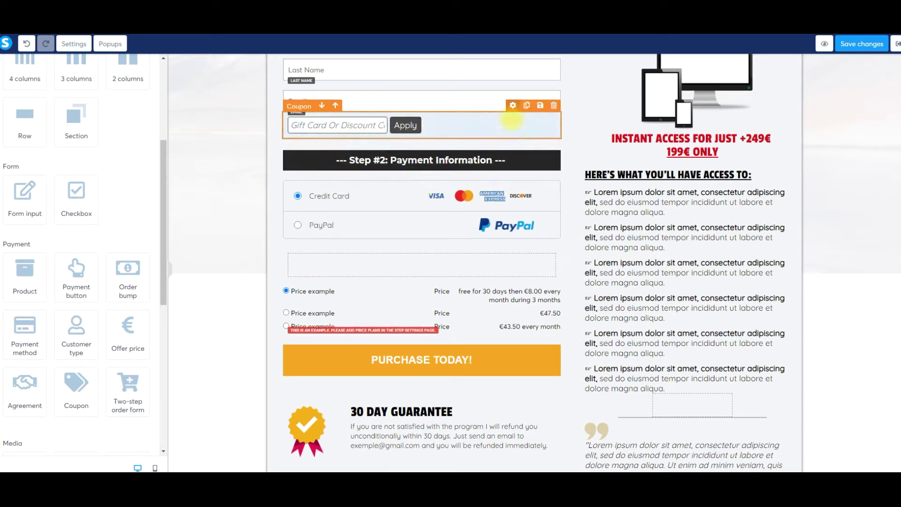
{"action": "left_click", "coordinate": [508, 130]}
{"action": "left_click", "coordinate": [486, 123]}
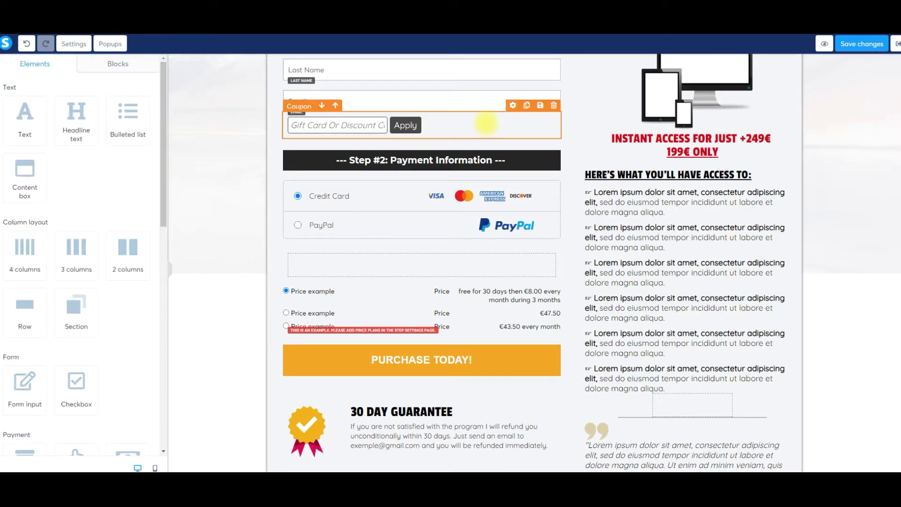
{"action": "left_click", "coordinate": [512, 106]}
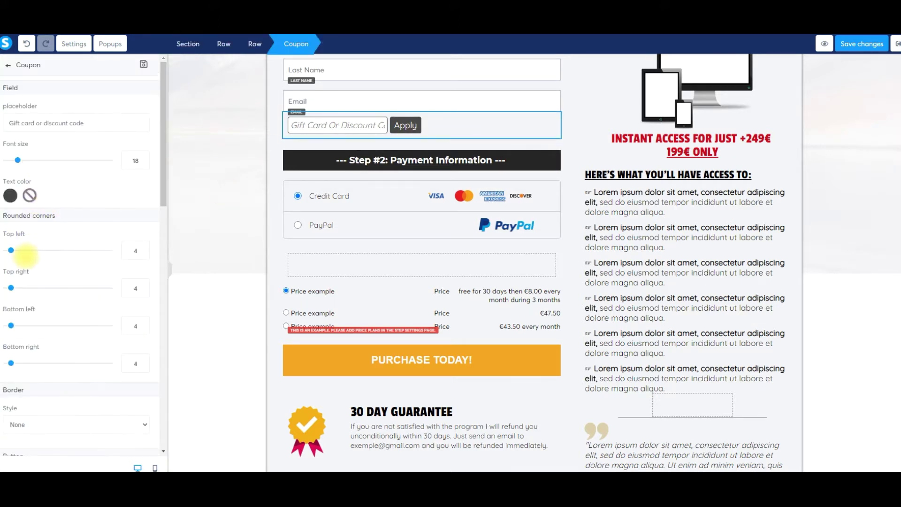
- Set the coupon field's top margin to about 20 and save the page
{"action": "scroll", "coordinate": [21, 289], "scroll_direction": "down", "scroll_amount": 4}
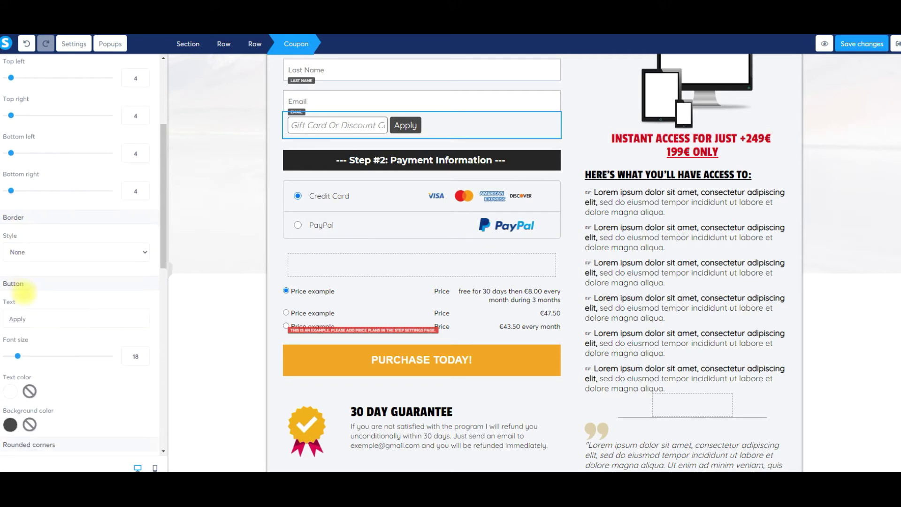
{"action": "scroll", "coordinate": [19, 284], "scroll_direction": "down", "scroll_amount": 8}
{"action": "left_click_drag", "start_coordinate": [6, 273], "coordinate": [17, 272]}
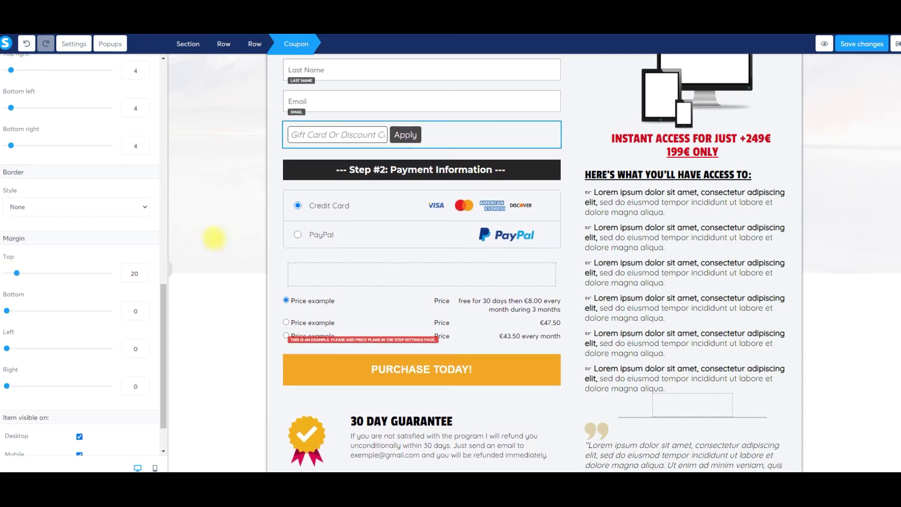
{"action": "left_click", "coordinate": [265, 167]}
{"action": "scroll", "coordinate": [449, 221], "scroll_direction": "up", "scroll_amount": 1}
{"action": "scroll", "coordinate": [469, 237], "scroll_direction": "up", "scroll_amount": 2}
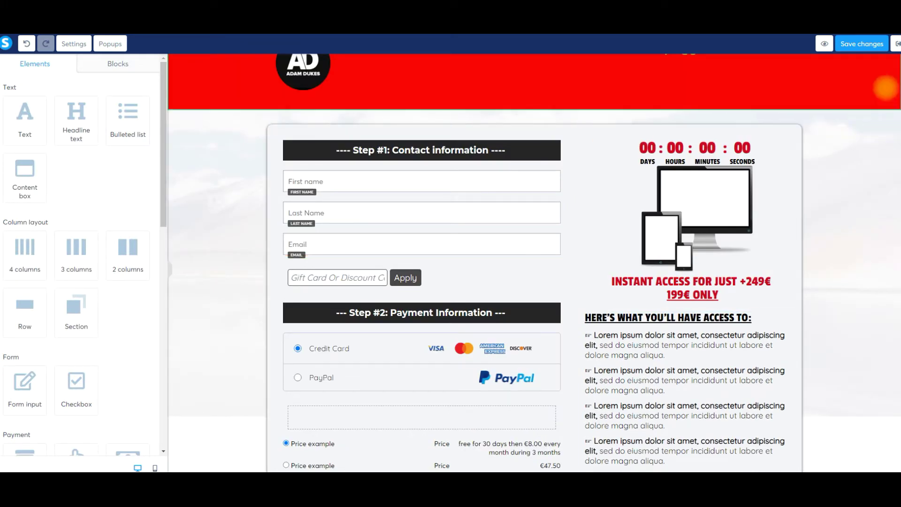
{"action": "left_click", "coordinate": [865, 44]}
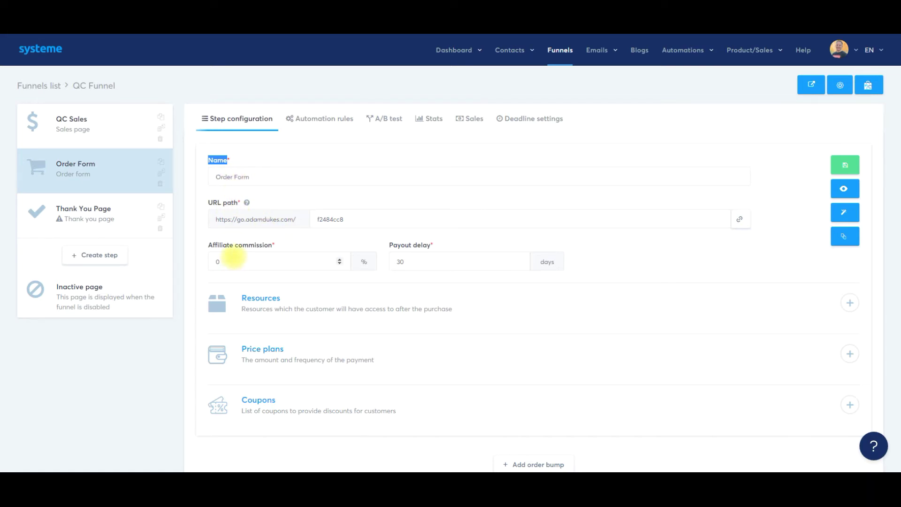
- Select the Order Form step's 0% affiliate commission value
{"action": "left_click", "coordinate": [234, 257]}
{"action": "double_click", "coordinate": [235, 258]}
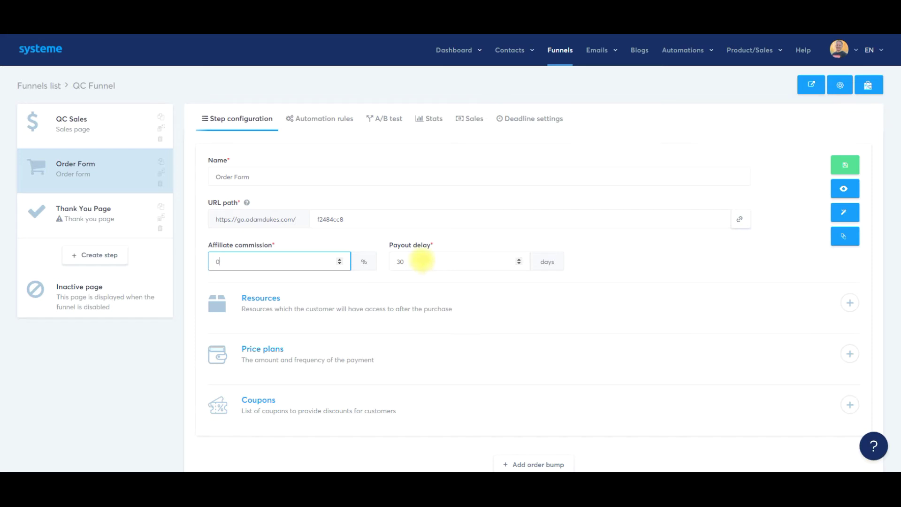
{"action": "left_click_drag", "start_coordinate": [259, 297], "coordinate": [301, 296]}
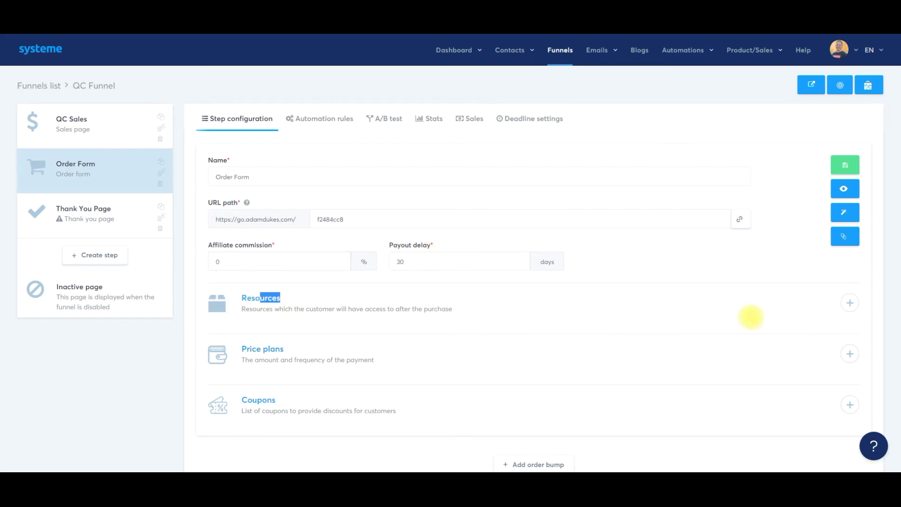
- Add the Quick Confidence course as a resource of the Order Form step
{"action": "left_click", "coordinate": [849, 303]}
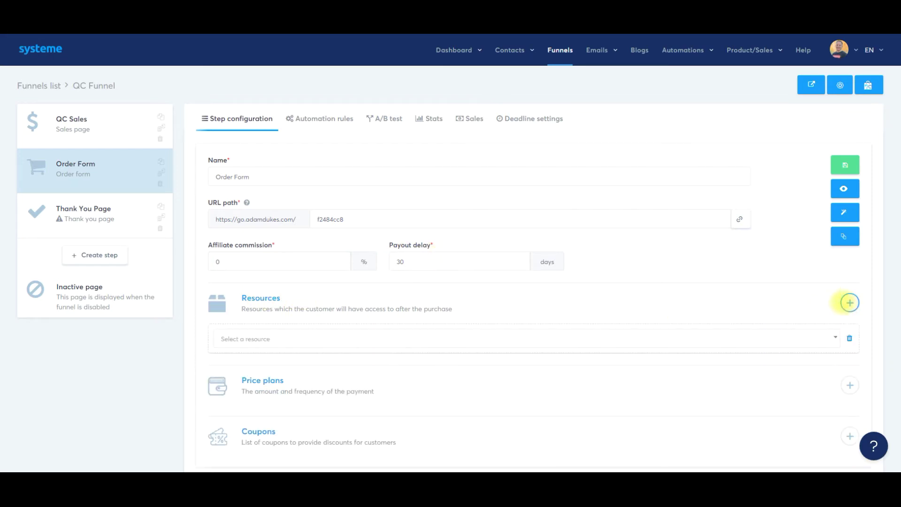
{"action": "scroll", "coordinate": [502, 247], "scroll_direction": "down", "scroll_amount": 2}
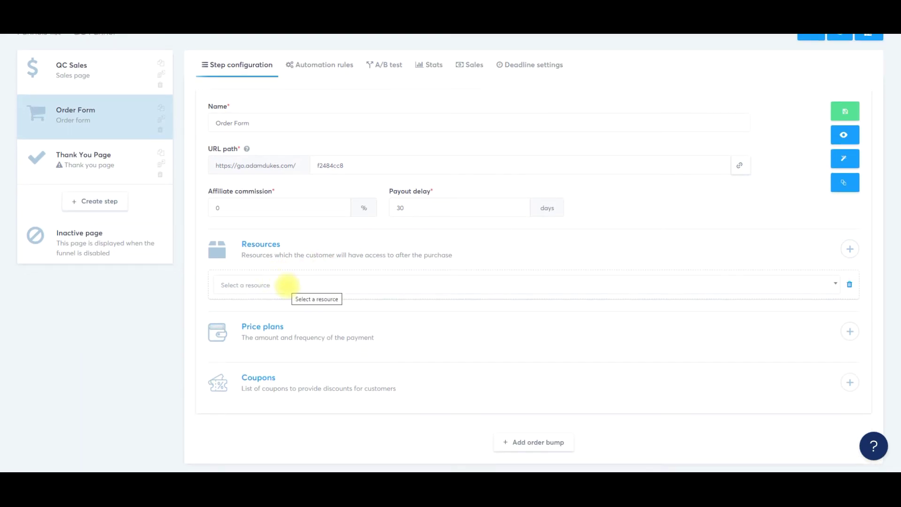
{"action": "left_click", "coordinate": [286, 285]}
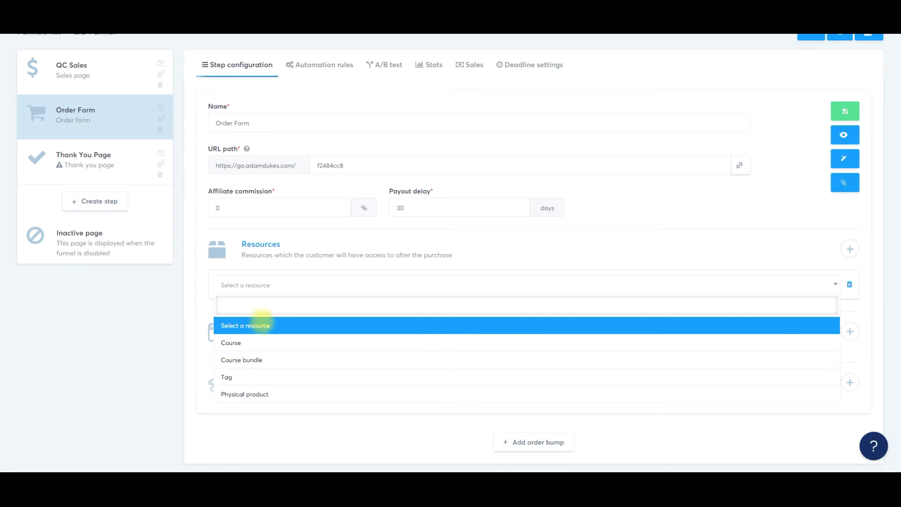
{"action": "left_click", "coordinate": [258, 341]}
{"action": "scroll", "coordinate": [300, 265], "scroll_direction": "down", "scroll_amount": 1}
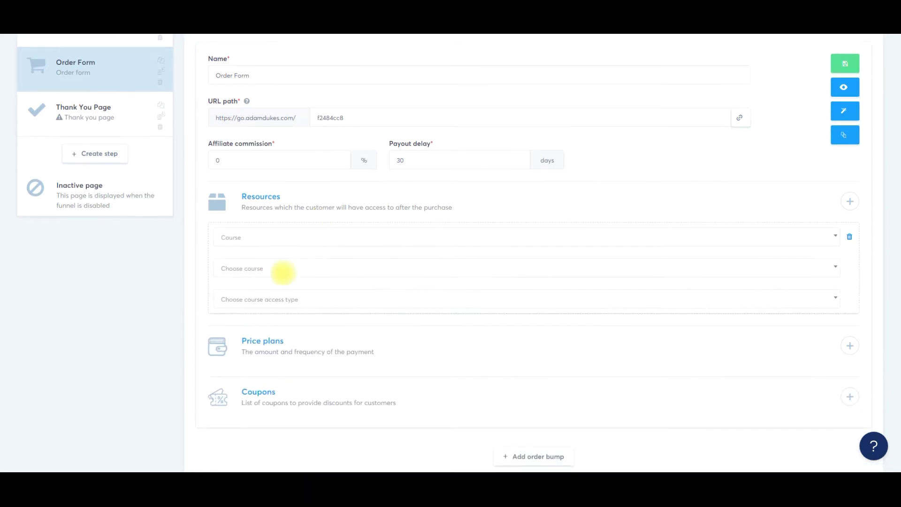
{"action": "left_click", "coordinate": [272, 268]}
{"action": "scroll", "coordinate": [277, 315], "scroll_direction": "down", "scroll_amount": 3}
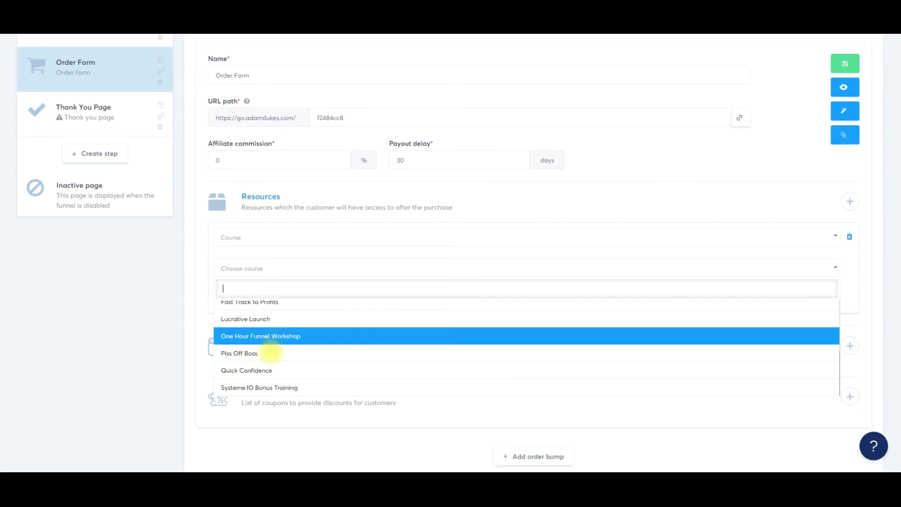
{"action": "left_click", "coordinate": [263, 370]}
- Set the Quick Confidence course access type to Full access
{"action": "scroll", "coordinate": [329, 232], "scroll_direction": "down", "scroll_amount": 1}
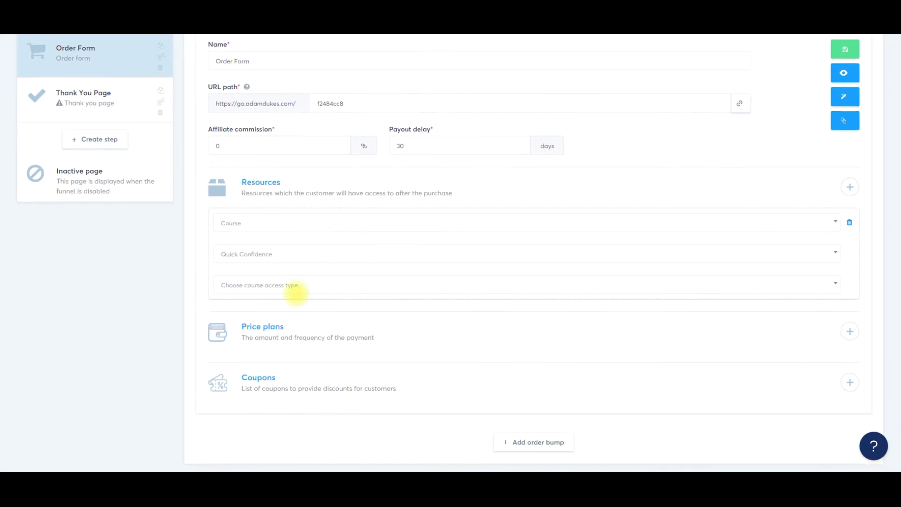
{"action": "left_click", "coordinate": [296, 286]}
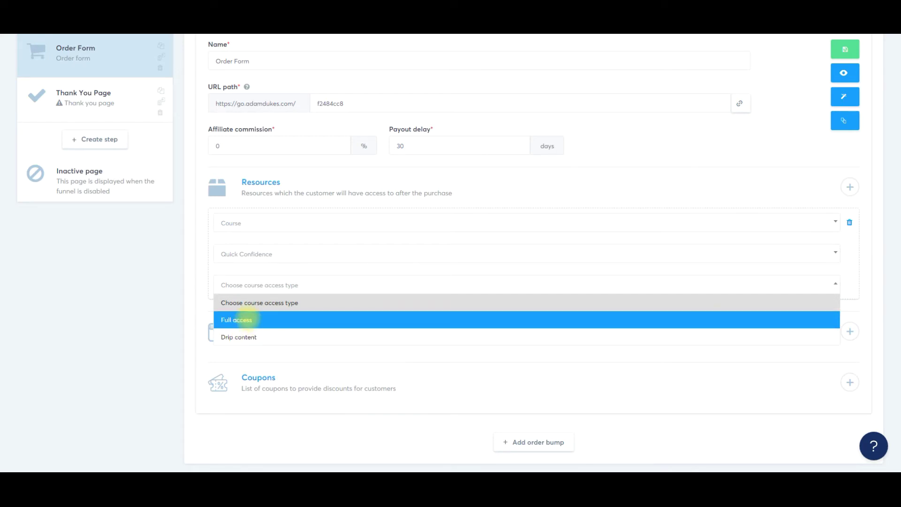
{"action": "left_click", "coordinate": [247, 319]}
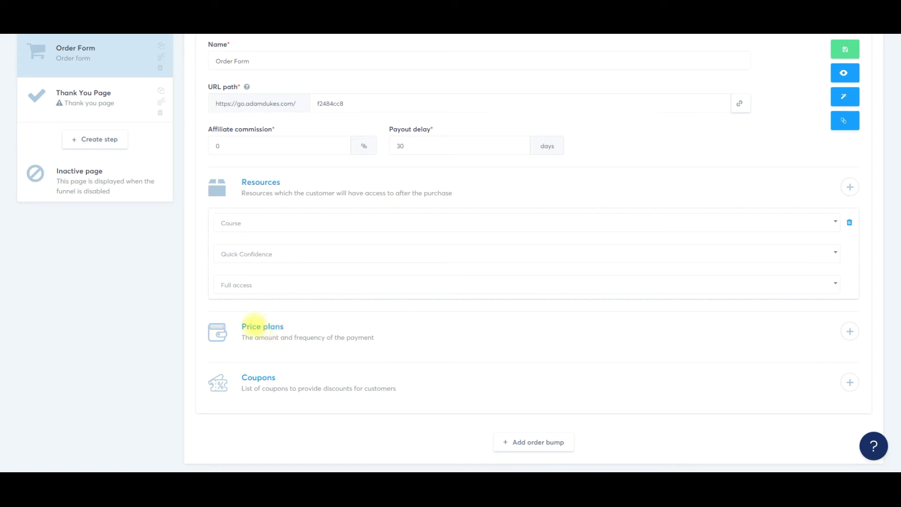
{"action": "left_click_drag", "start_coordinate": [256, 326], "coordinate": [319, 326]}
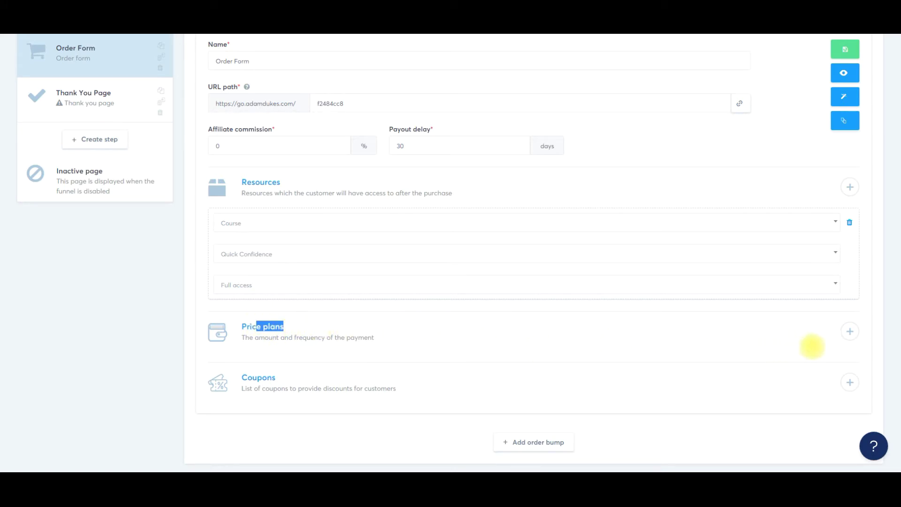
{"action": "left_click", "coordinate": [849, 331]}
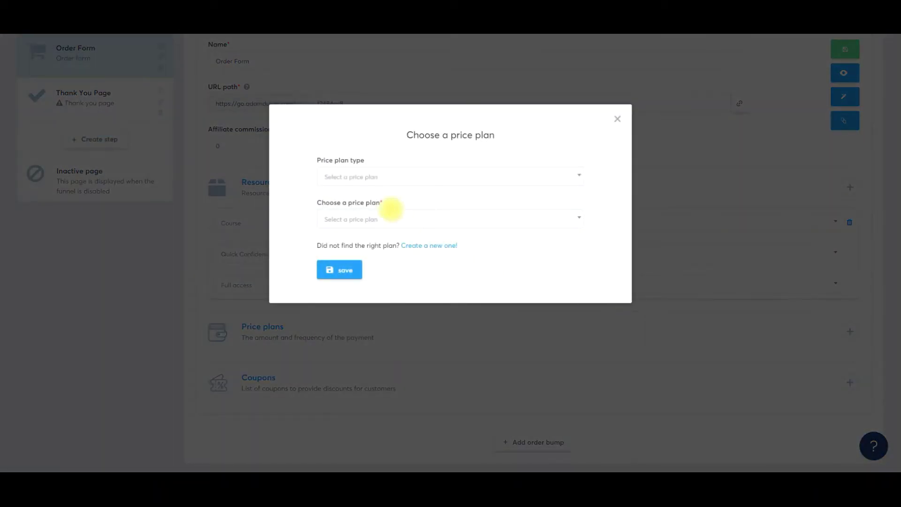
- Start a new one-shot price plan named 'Quick Confidence Challenge' for inner and payment-page names
{"action": "left_click", "coordinate": [366, 177]}
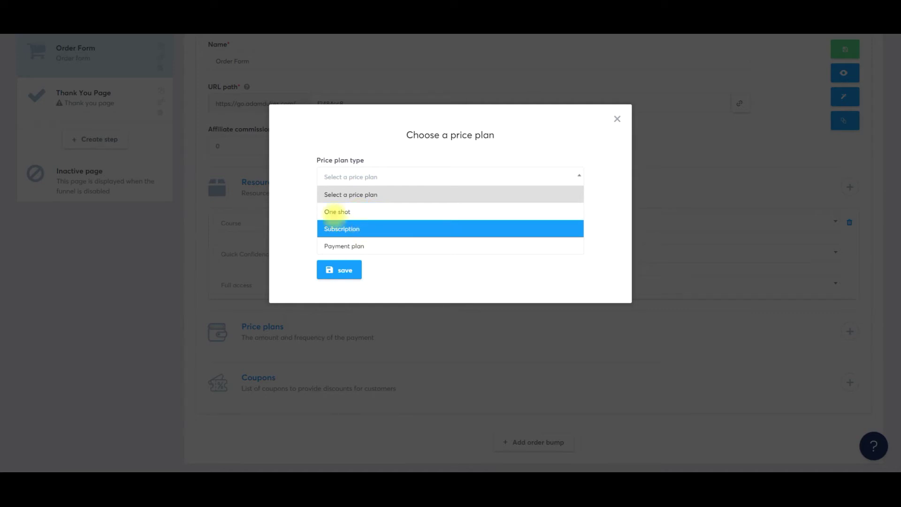
{"action": "left_click", "coordinate": [350, 211]}
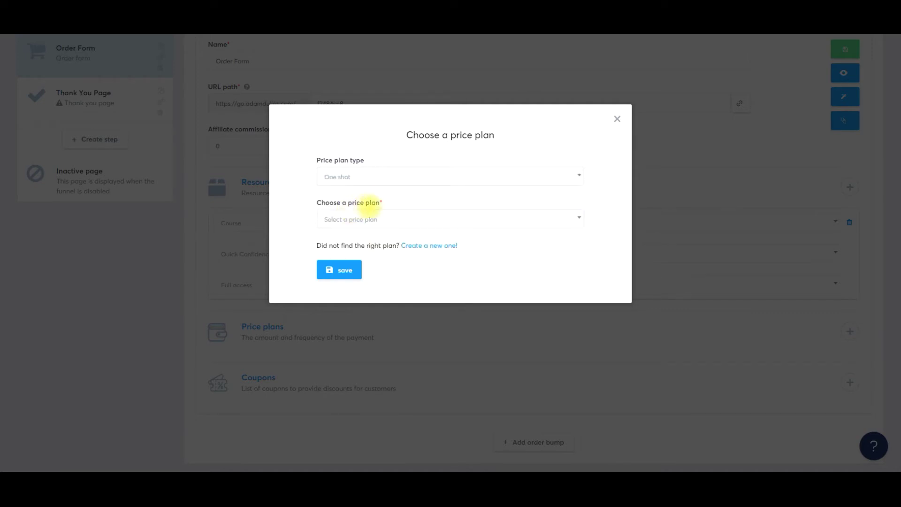
{"action": "left_click", "coordinate": [379, 218]}
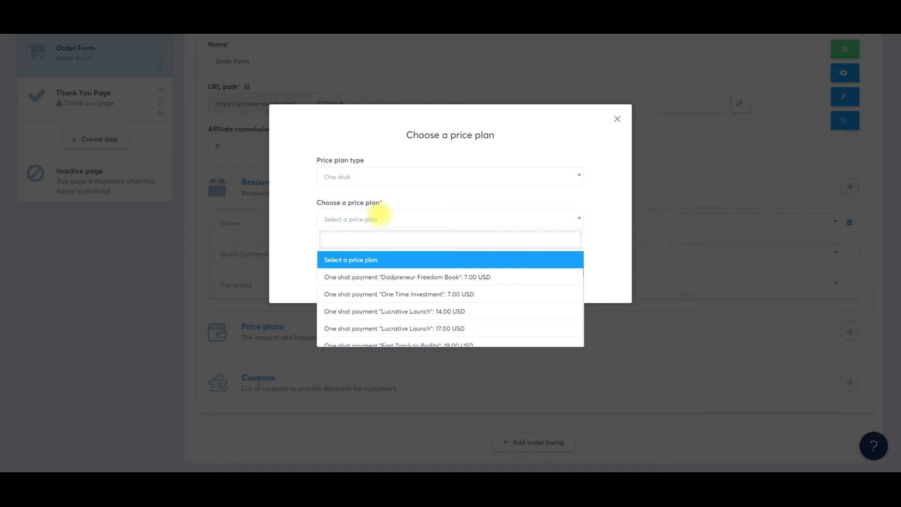
{"action": "left_click", "coordinate": [380, 217]}
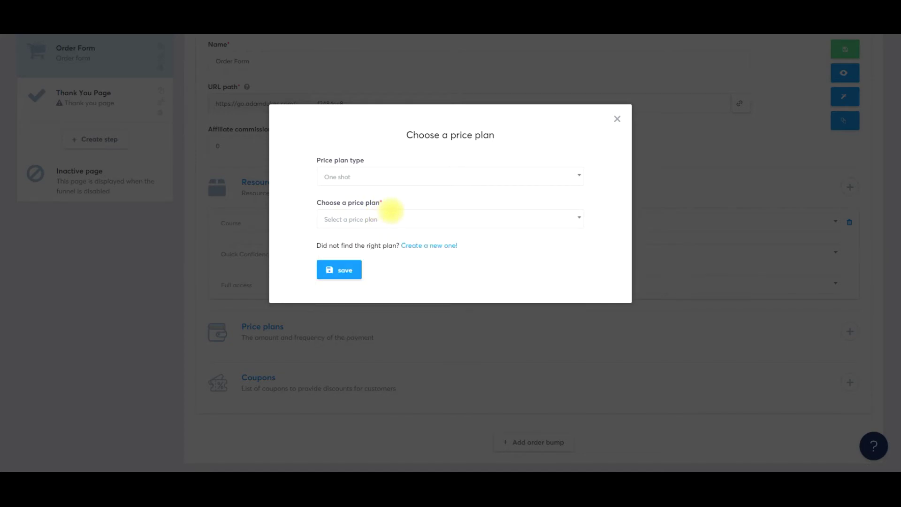
{"action": "left_click", "coordinate": [425, 245]}
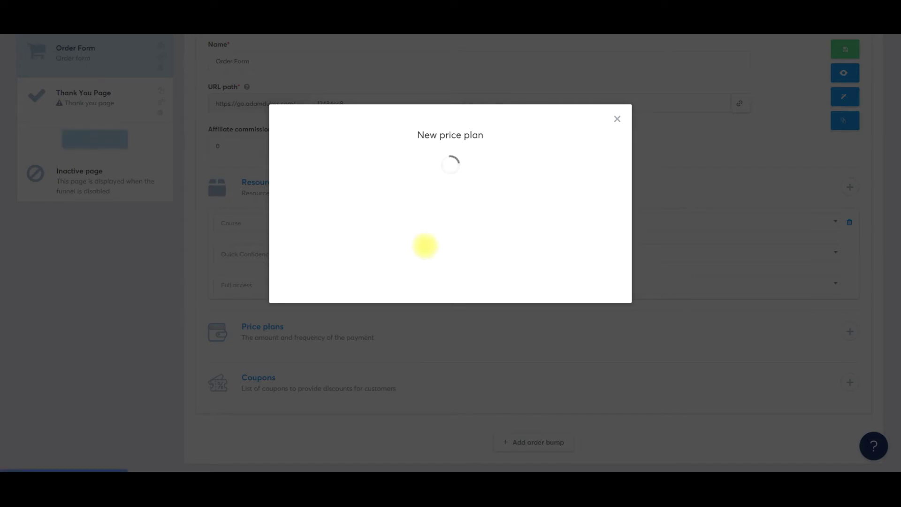
{"action": "type", "text": "Quic"}
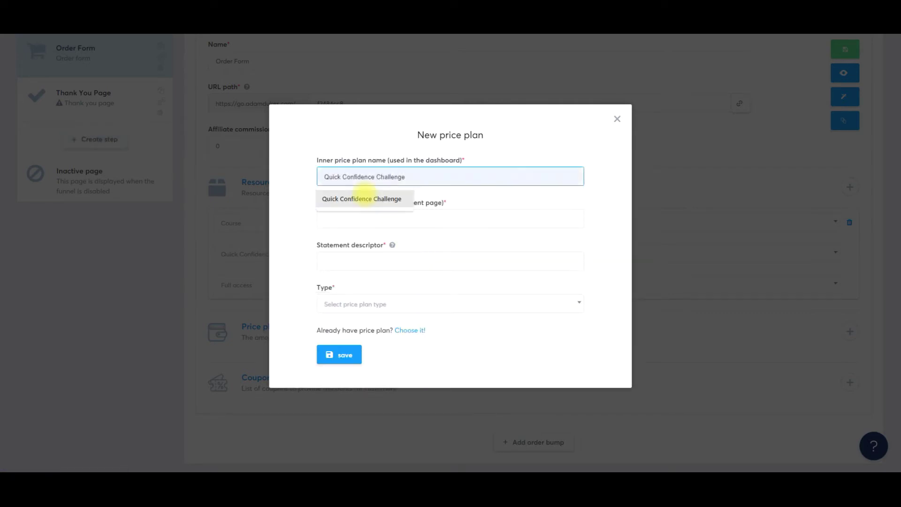
{"action": "left_click", "coordinate": [381, 197]}
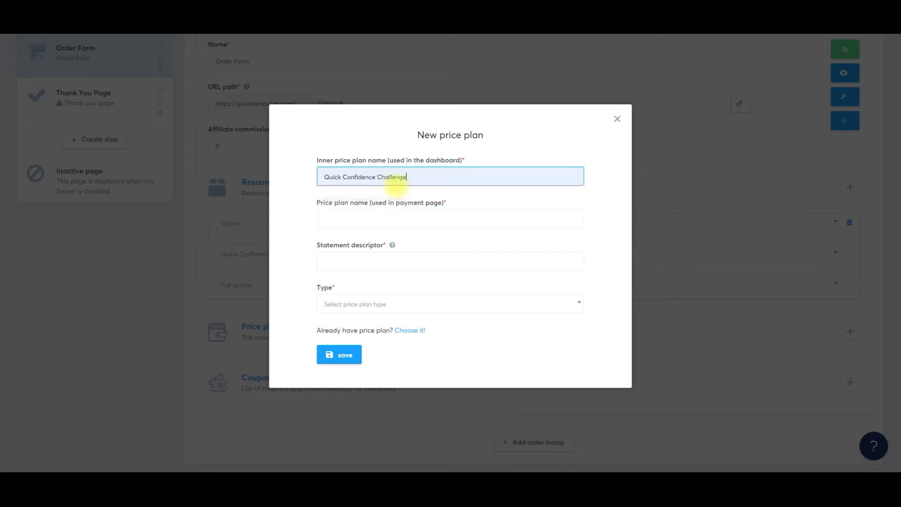
{"action": "triple_click", "coordinate": [395, 177]}
{"action": "key", "text": "ctrl+c"}
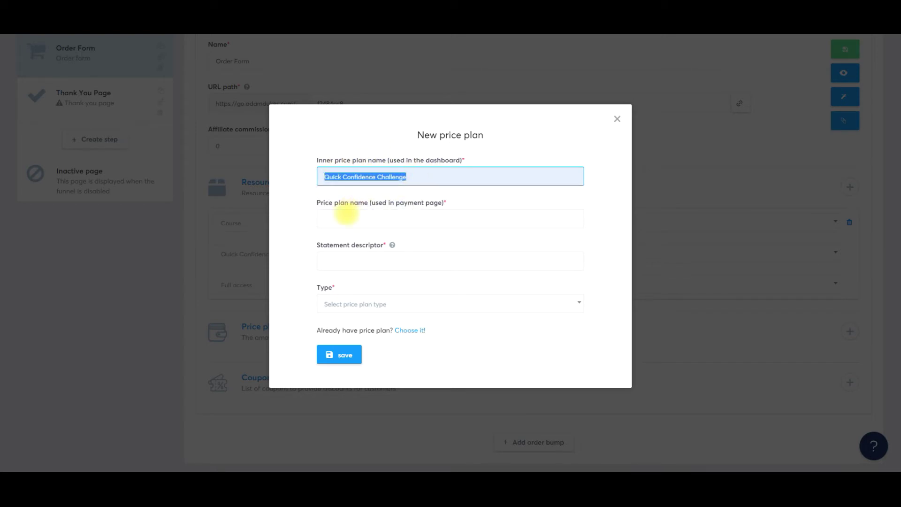
{"action": "left_click", "coordinate": [342, 219]}
{"action": "key", "text": "ctrl+v"}
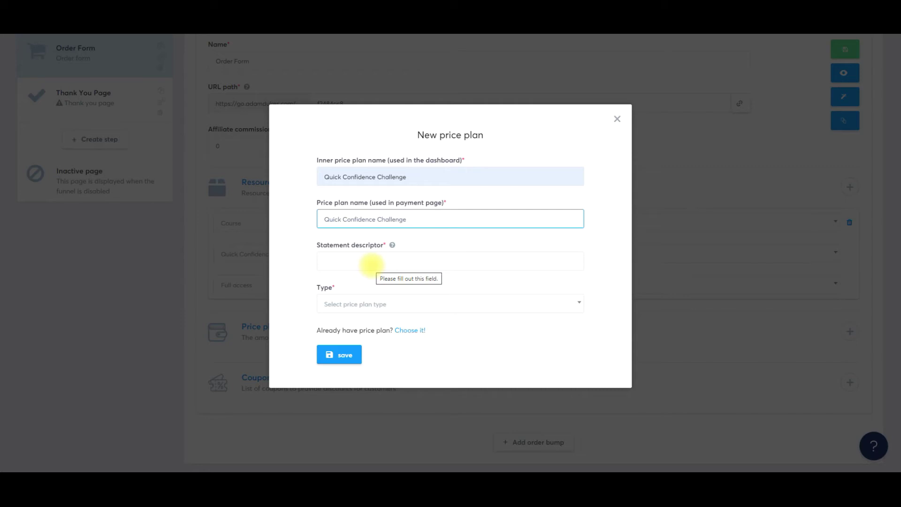
- Fill the statement descriptor, set One shot at 37.00, and save the plan
{"action": "left_click", "coordinate": [370, 265]}
{"action": "type", "text": "Quick Confidence Chall"}
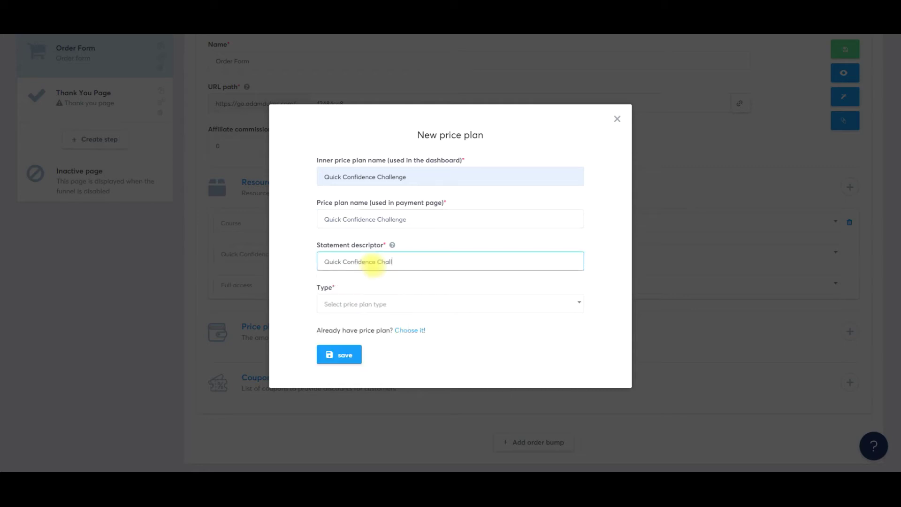
{"action": "left_click", "coordinate": [359, 304]}
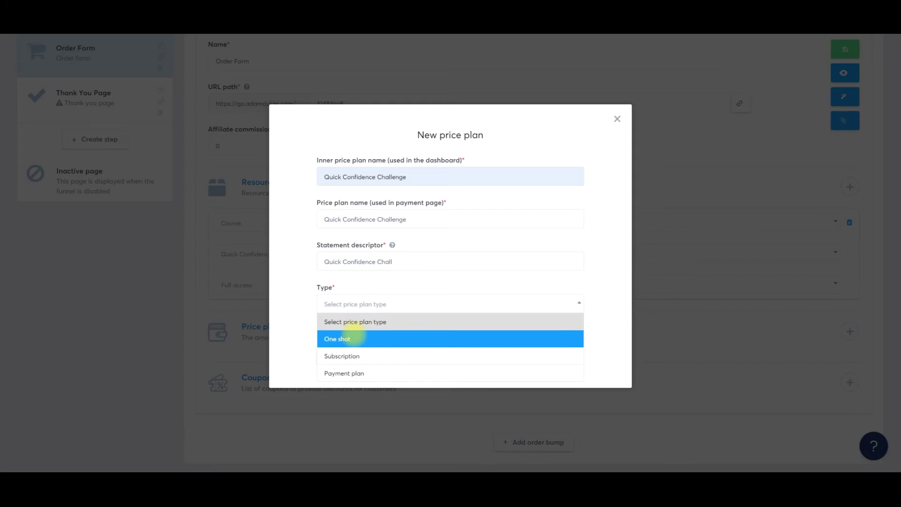
{"action": "left_click", "coordinate": [352, 338]}
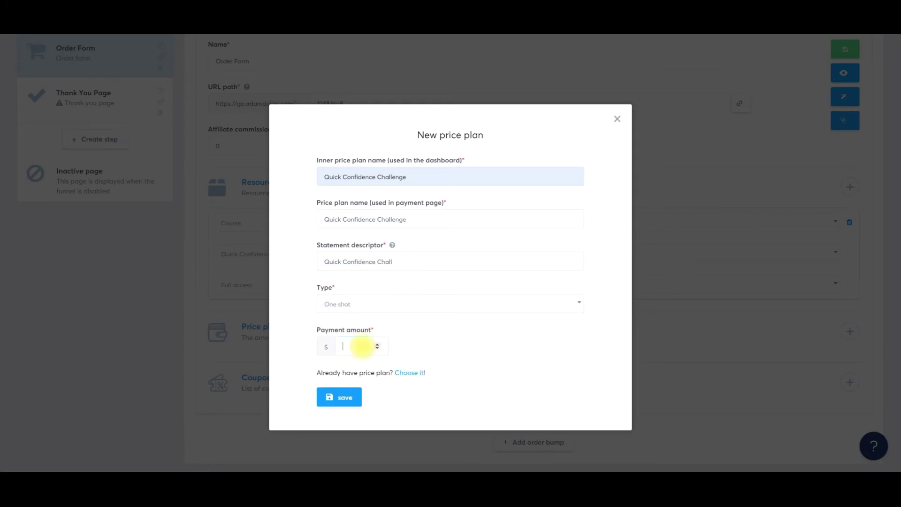
{"action": "left_click", "coordinate": [364, 345]}
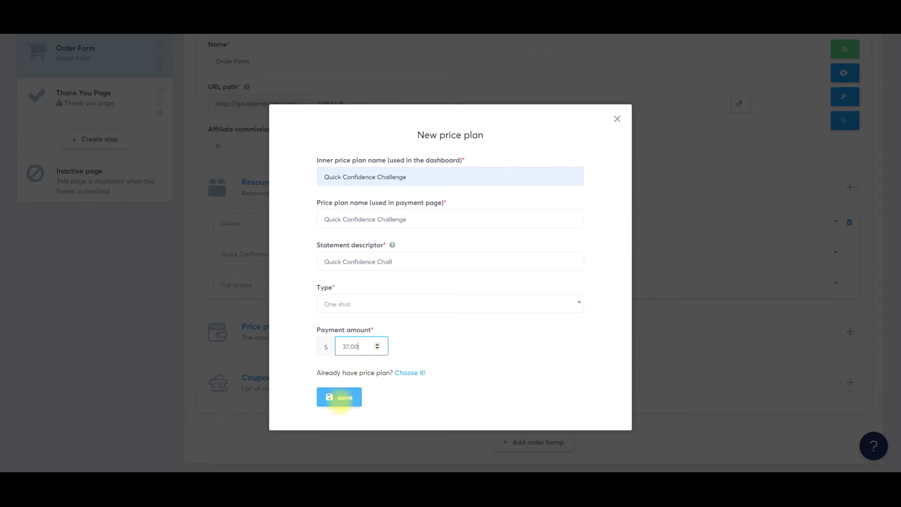
{"action": "left_click", "coordinate": [339, 400]}
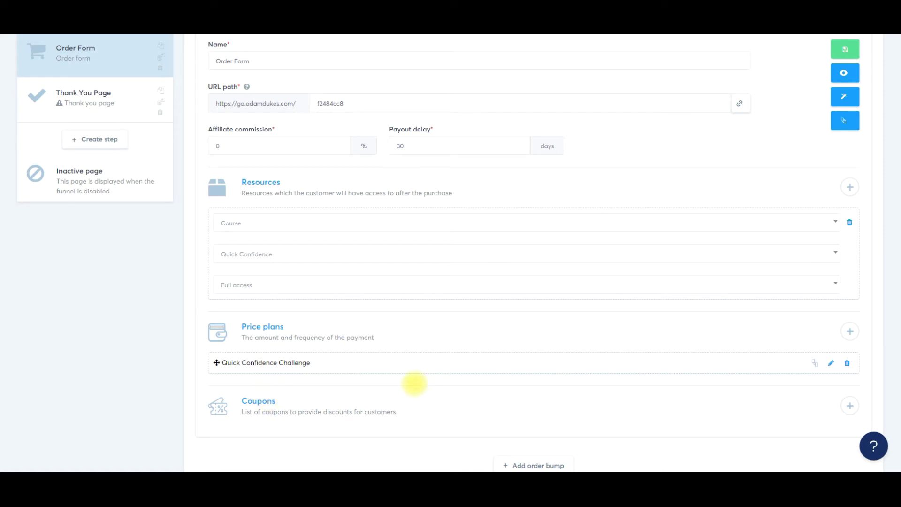
{"action": "scroll", "coordinate": [414, 384], "scroll_direction": "up", "scroll_amount": 3}
- Start a new coupon named 'Founder Special' with code FOUNDER321
{"action": "mouse_move", "coordinate": [733, 54]}
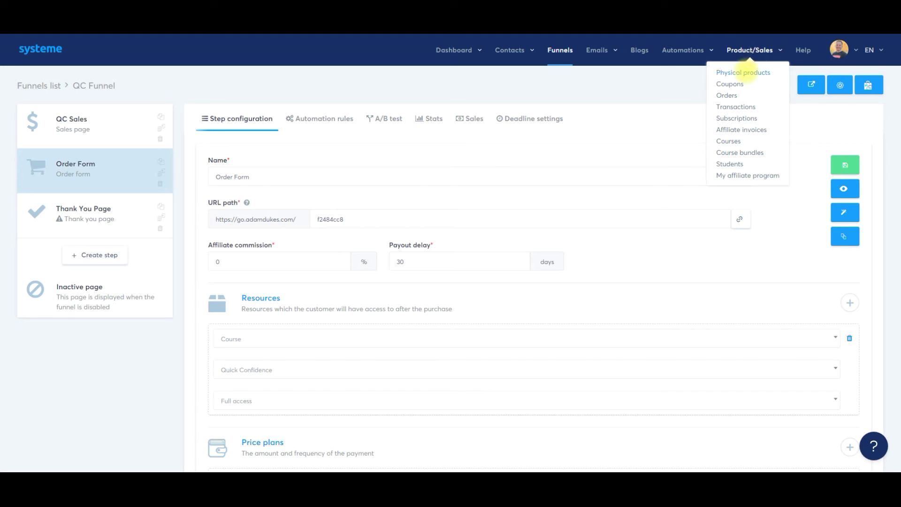
{"action": "right_click", "coordinate": [735, 82]}
{"action": "key", "text": "Escape"}
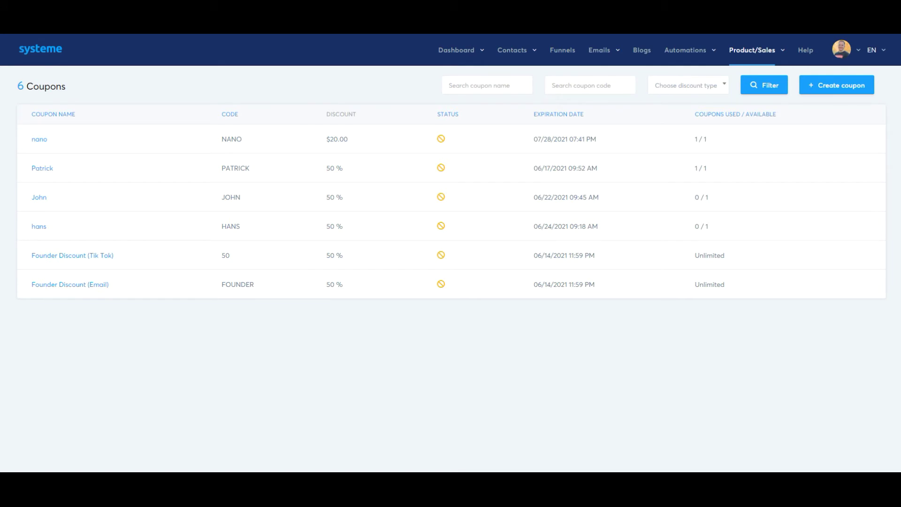
{"action": "left_click", "coordinate": [834, 88]}
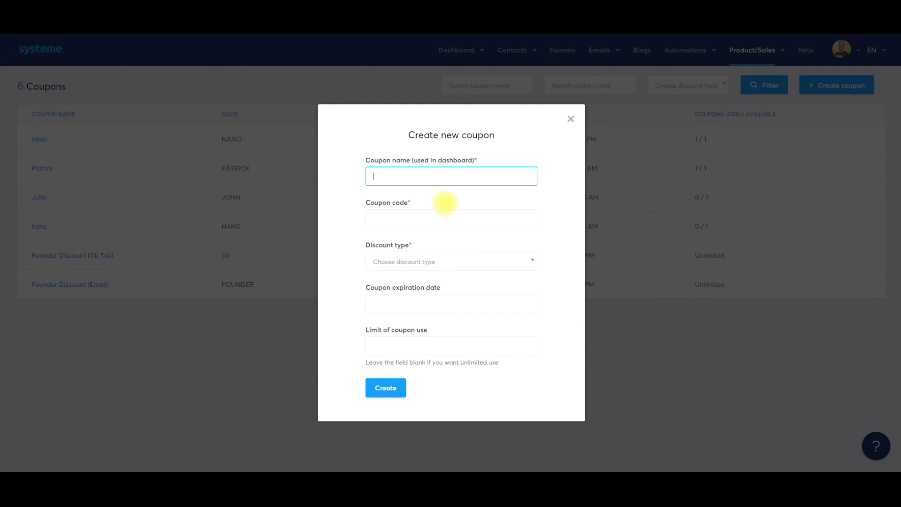
{"action": "type", "text": "er Special"}
{"action": "double_click", "coordinate": [386, 177]}
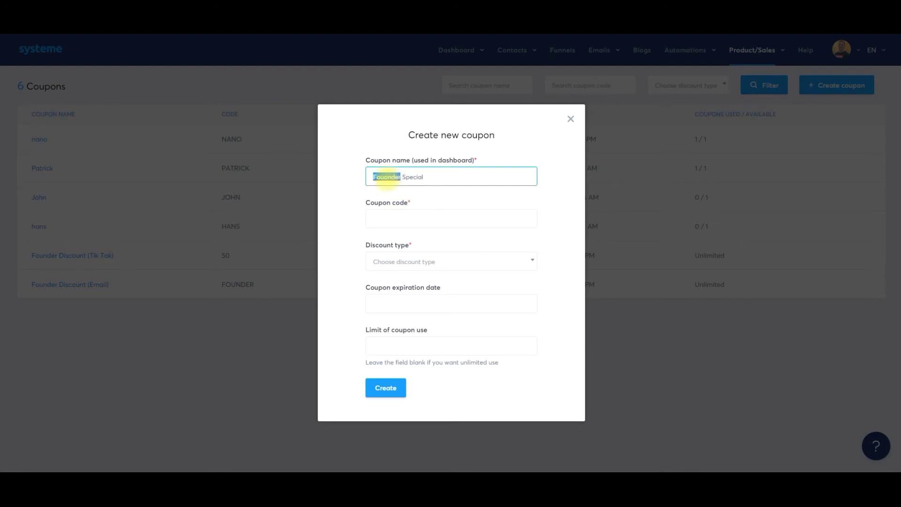
{"action": "key", "text": "BackSpace"}
{"action": "type", "text": "Founder"}
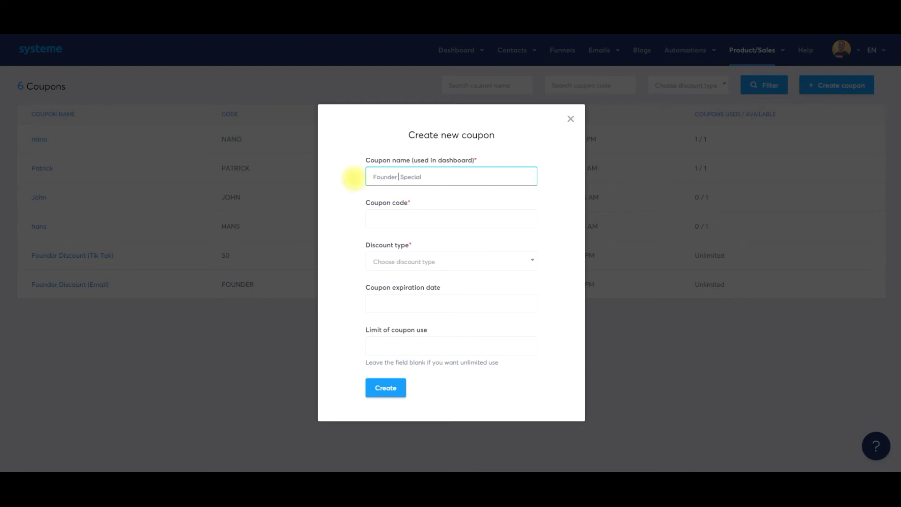
{"action": "key", "text": "Tab"}
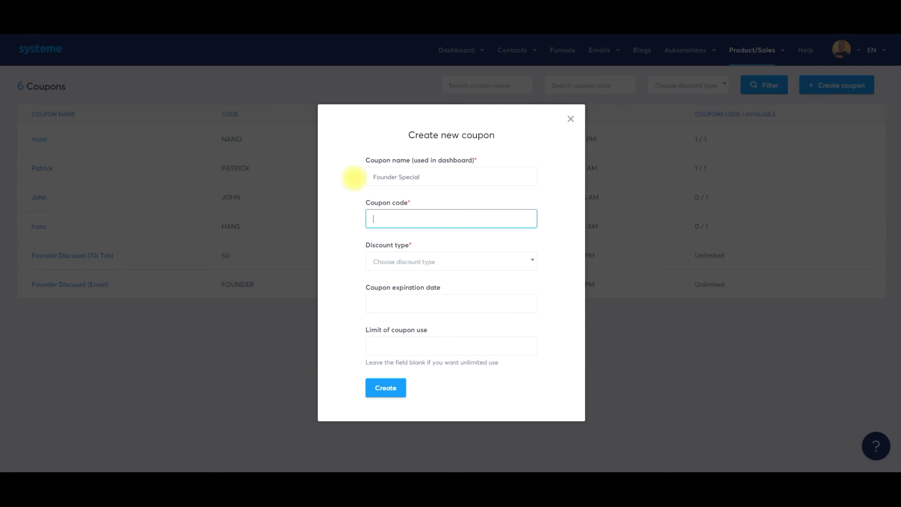
{"action": "type", "text": "FOUNDER321"}
- Set a 50% percentage discount, expiry 30/9/2021 17:06, limit 5, and create it
{"action": "left_click", "coordinate": [424, 262]}
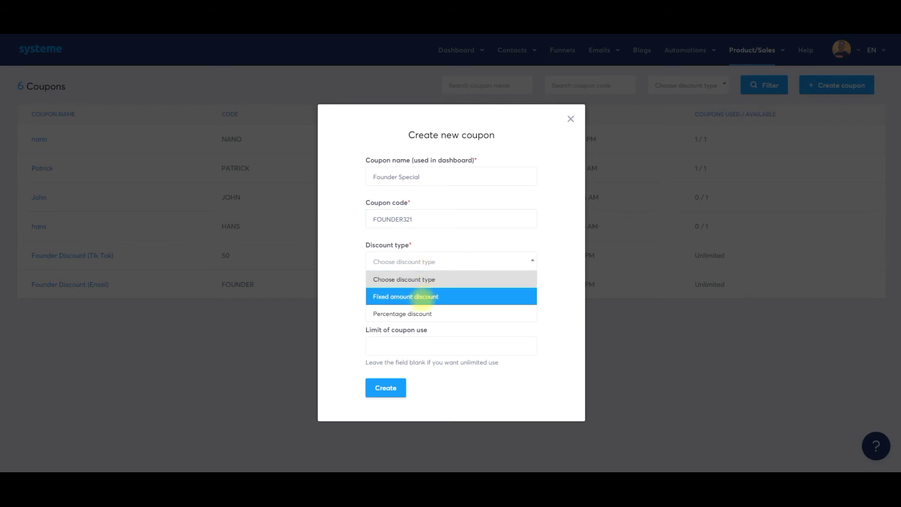
{"action": "left_click", "coordinate": [429, 313]}
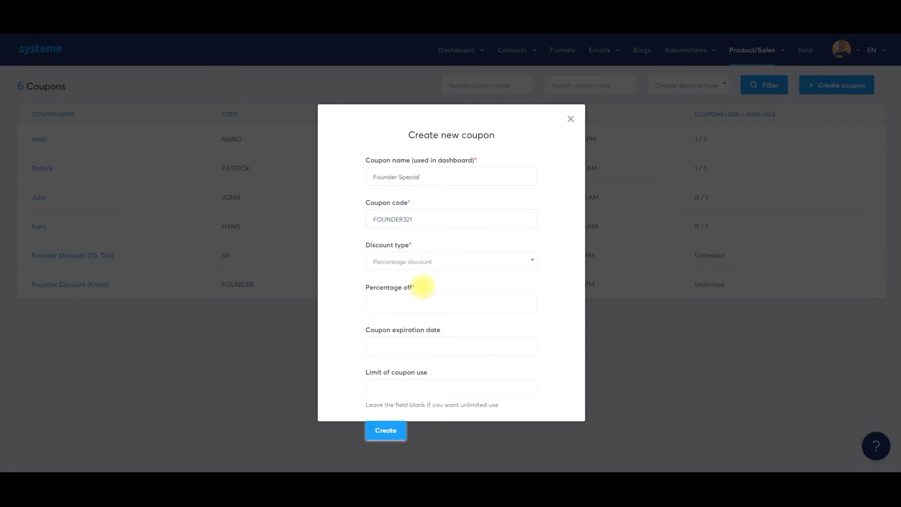
{"action": "left_click", "coordinate": [411, 305]}
{"action": "type", "text": "50"}
{"action": "key", "text": "Tab"}
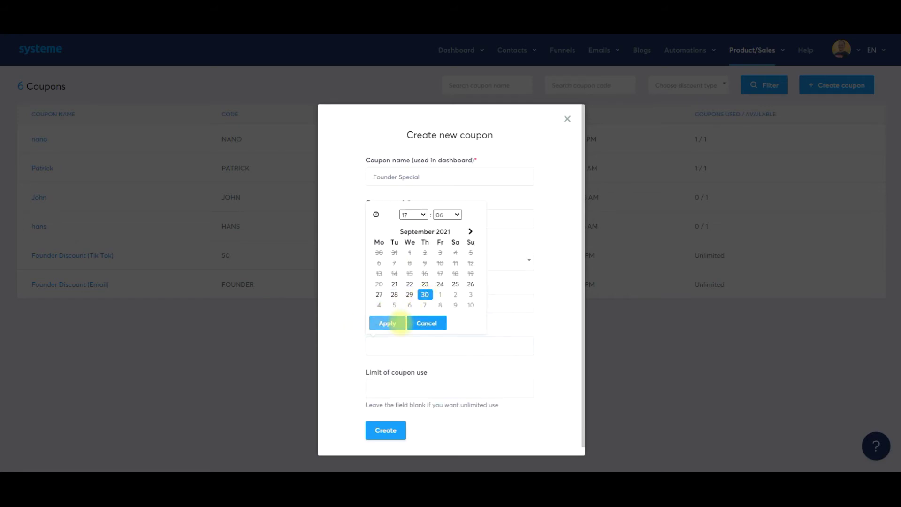
{"action": "left_click", "coordinate": [399, 323]}
{"action": "left_click", "coordinate": [404, 387]}
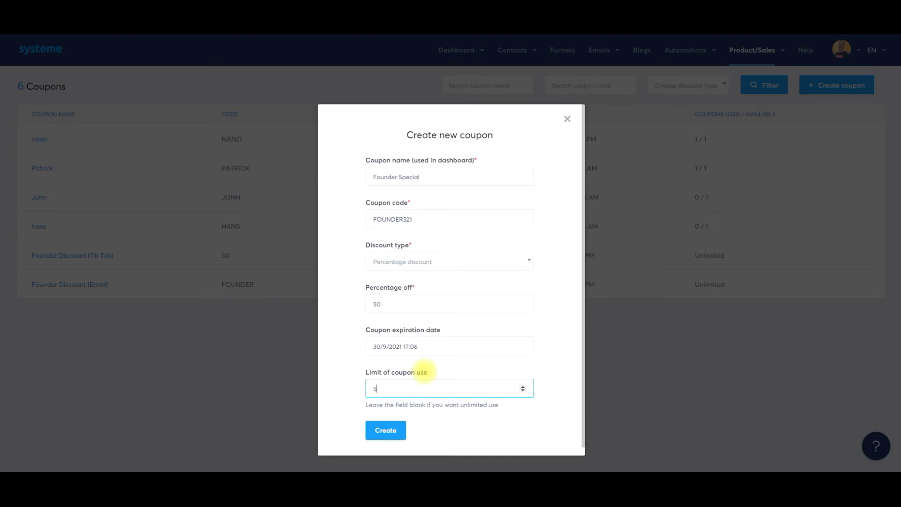
{"action": "left_click", "coordinate": [346, 336]}
{"action": "scroll", "coordinate": [349, 337], "scroll_direction": "down", "scroll_amount": 1}
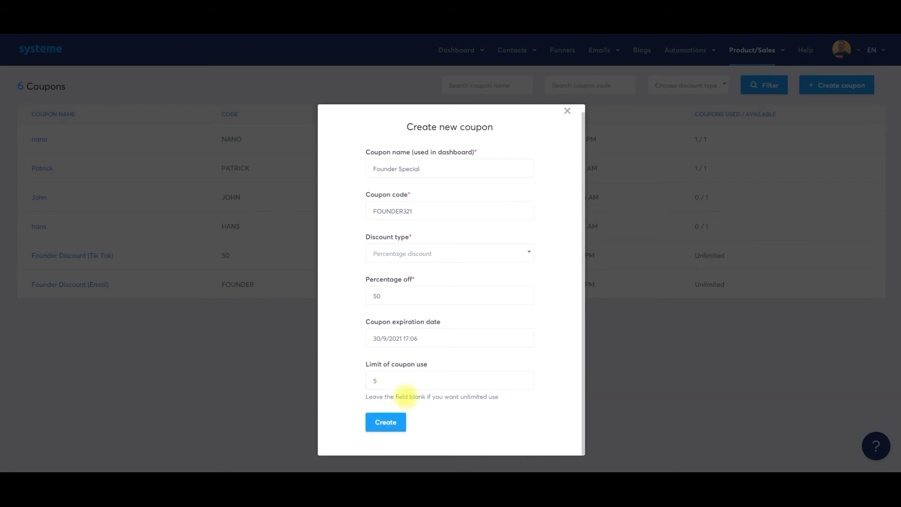
{"action": "left_click", "coordinate": [384, 421]}
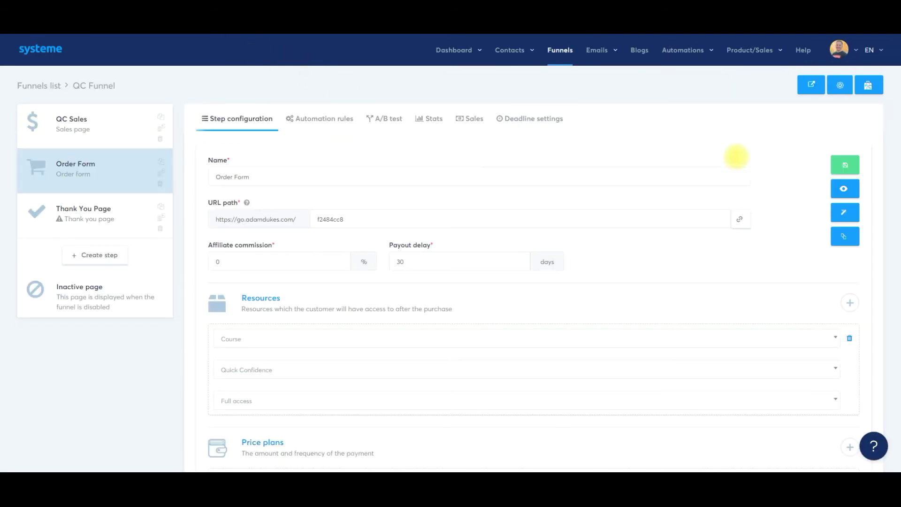
- Save the Order Form step configuration
{"action": "left_click", "coordinate": [844, 166]}
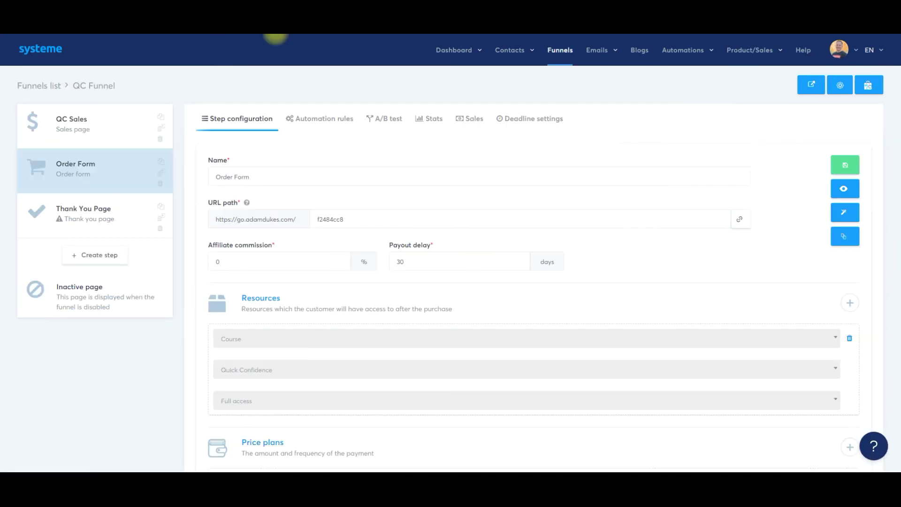
{"action": "left_click", "coordinate": [845, 165]}
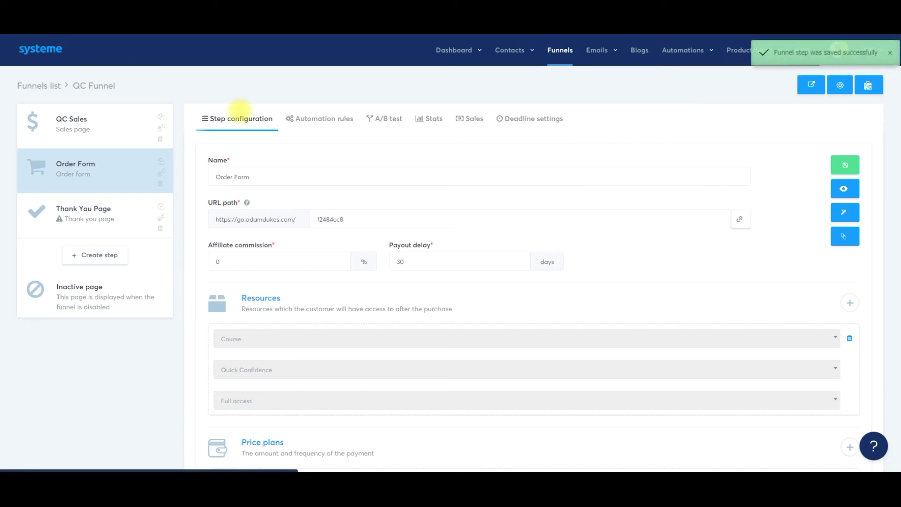
{"action": "left_click", "coordinate": [323, 123]}
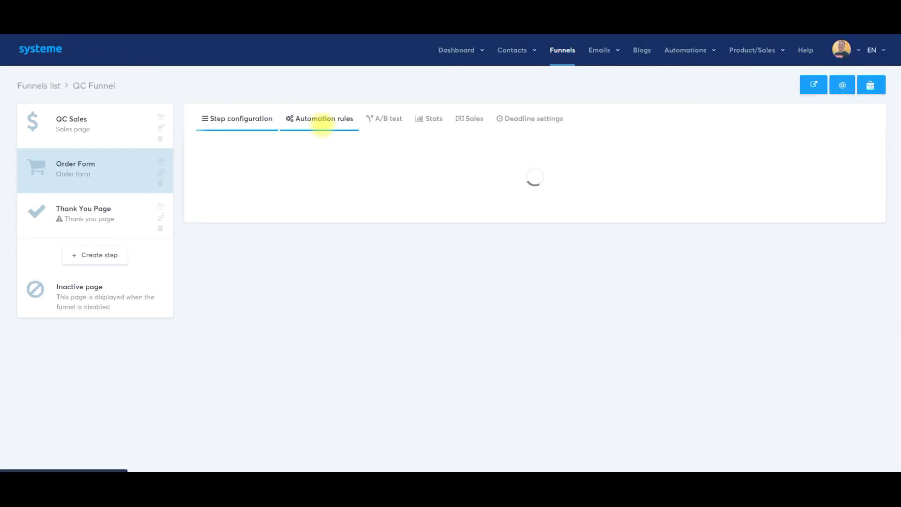
{"action": "scroll", "coordinate": [322, 132], "scroll_direction": "down", "scroll_amount": 3}
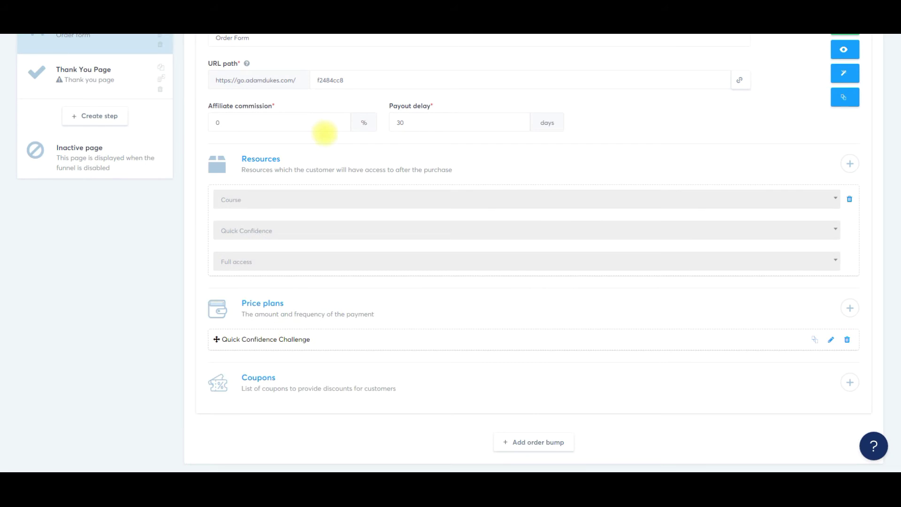
- Attach the percentage coupon Founder Special (FOUNDER321) to the offer
{"action": "left_click", "coordinate": [849, 383]}
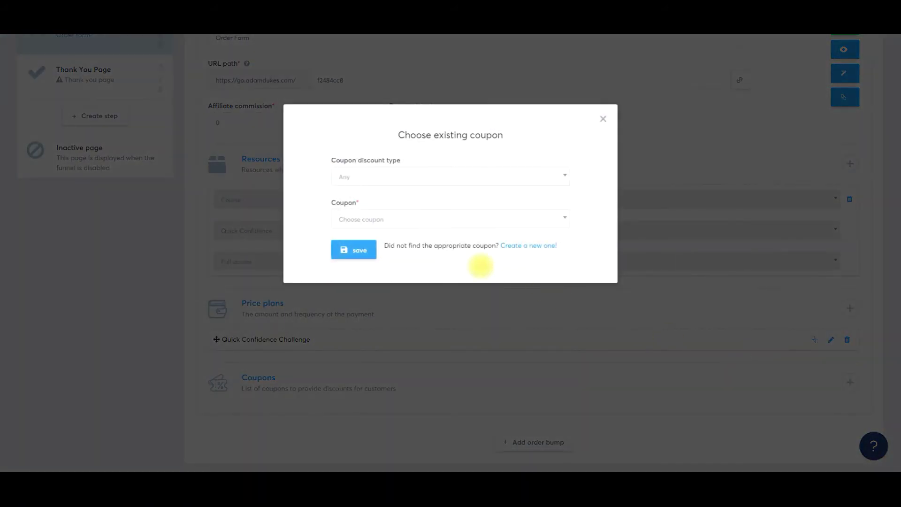
{"action": "left_click", "coordinate": [378, 179]}
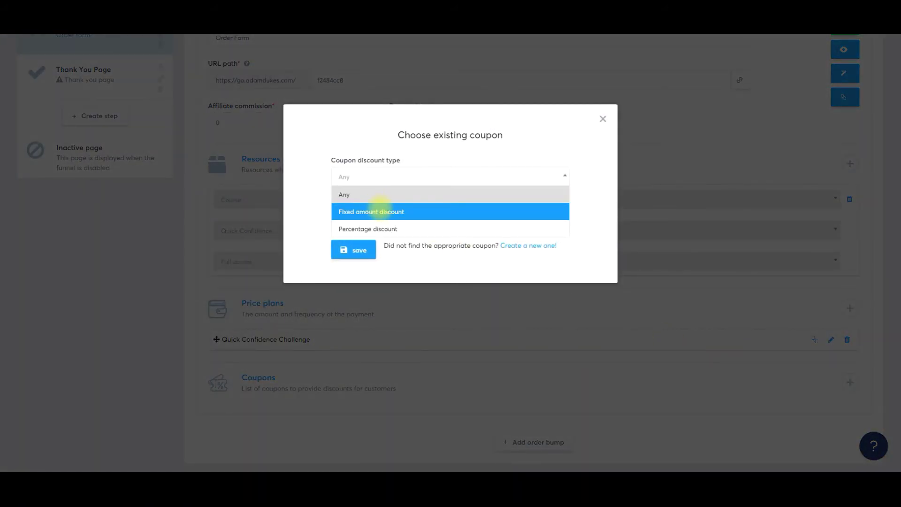
{"action": "left_click", "coordinate": [386, 227]}
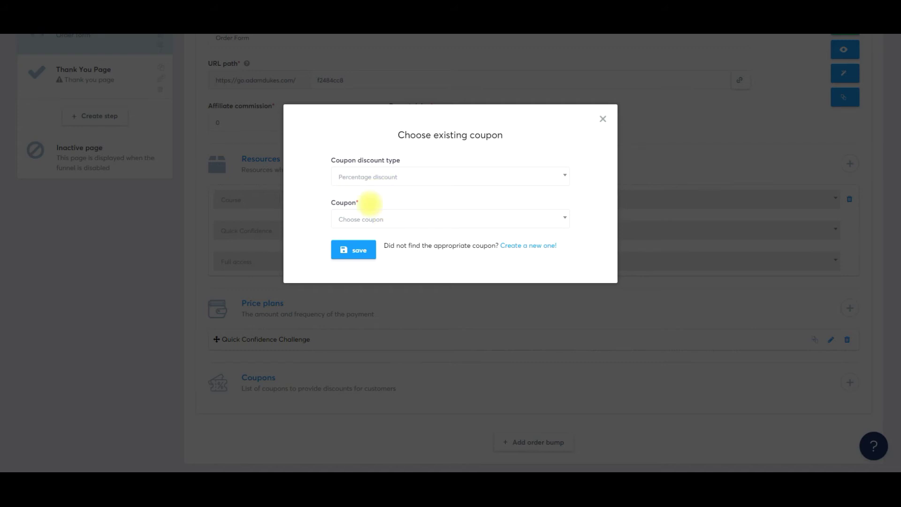
{"action": "left_click", "coordinate": [382, 217]}
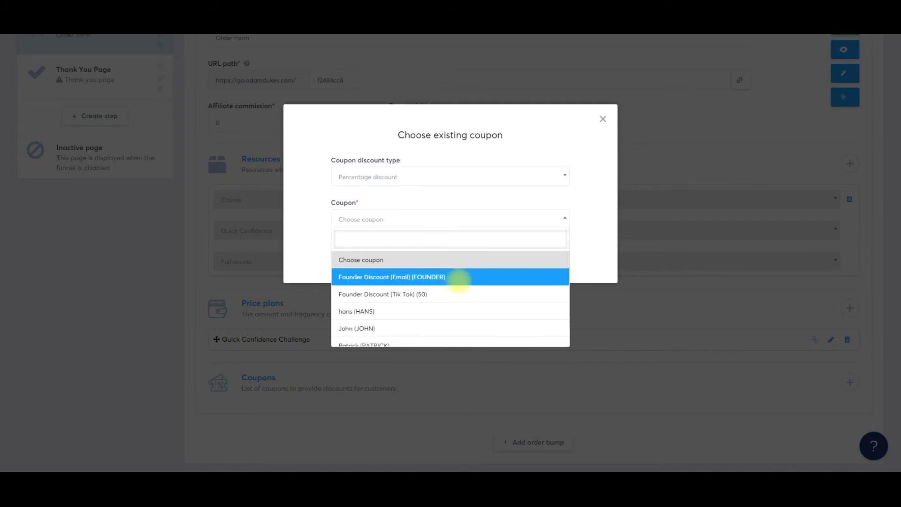
{"action": "scroll", "coordinate": [421, 281], "scroll_direction": "down", "scroll_amount": 1}
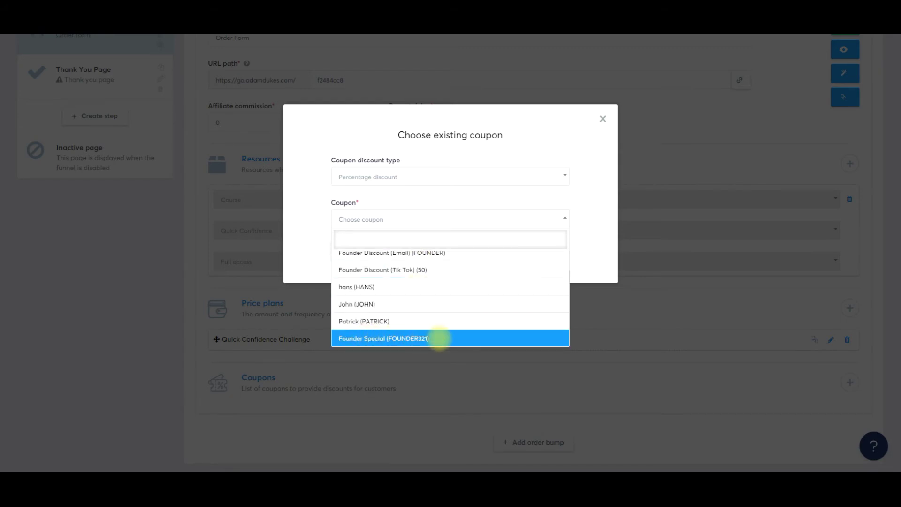
{"action": "left_click", "coordinate": [438, 338]}
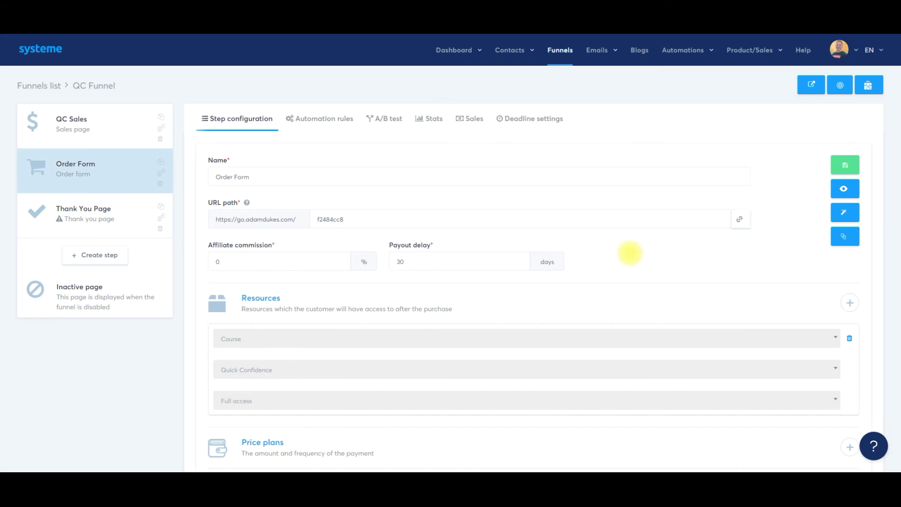
- Save the order form step, then preview it with PayPal selected and the $37.00 price shown
{"action": "left_click", "coordinate": [844, 165]}
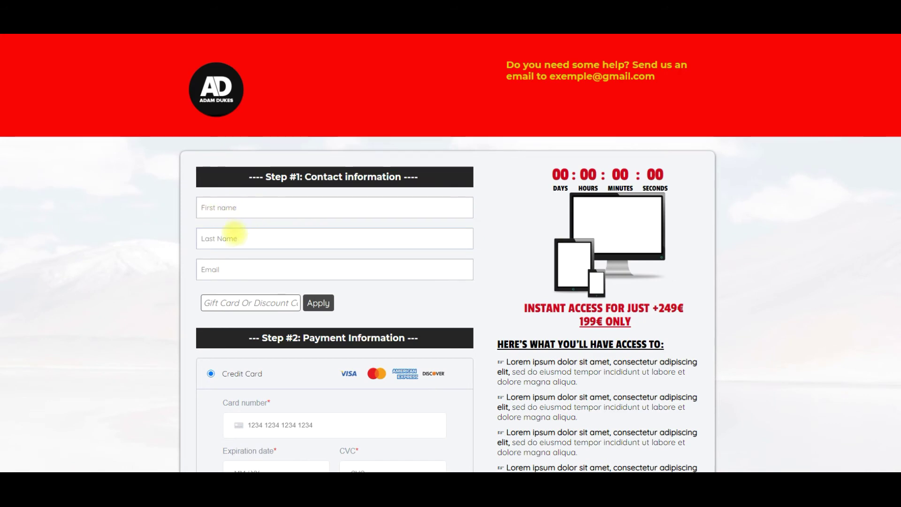
{"action": "scroll", "coordinate": [201, 253], "scroll_direction": "down", "scroll_amount": 2}
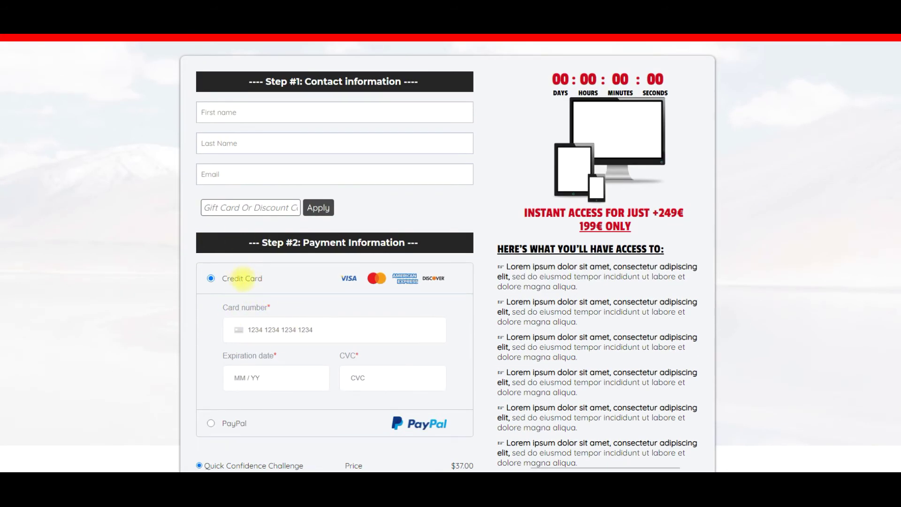
{"action": "scroll", "coordinate": [242, 282], "scroll_direction": "down", "scroll_amount": 1}
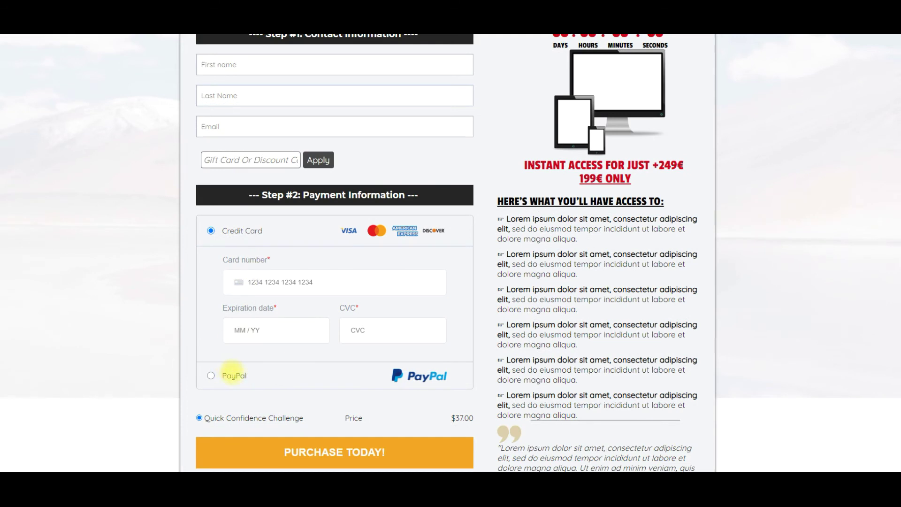
{"action": "left_click", "coordinate": [234, 375]}
{"action": "left_click_drag", "start_coordinate": [226, 302], "coordinate": [462, 302]}
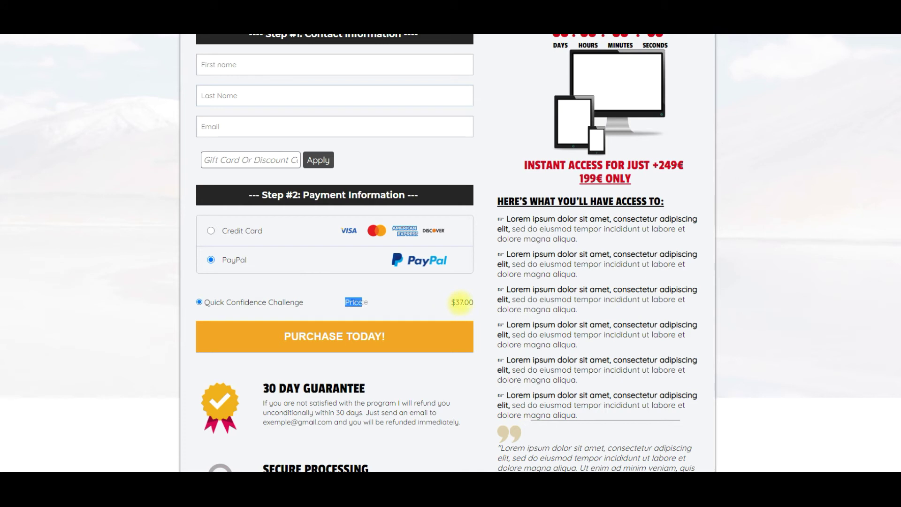
{"action": "double_click", "coordinate": [461, 302]}
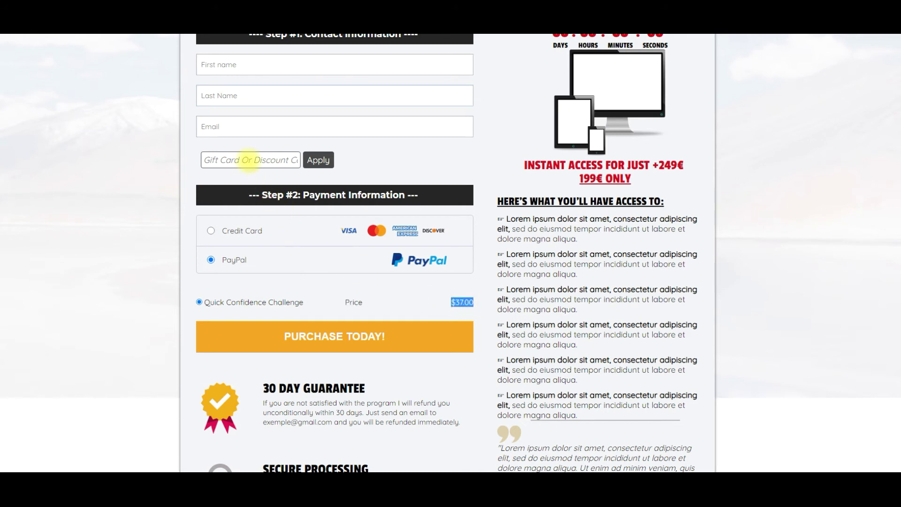
- Apply the FOUNDER321 coupon and confirm the total drops from $37.00 to $18.50
{"action": "left_click", "coordinate": [248, 160]}
{"action": "type", "text": "founder321"}
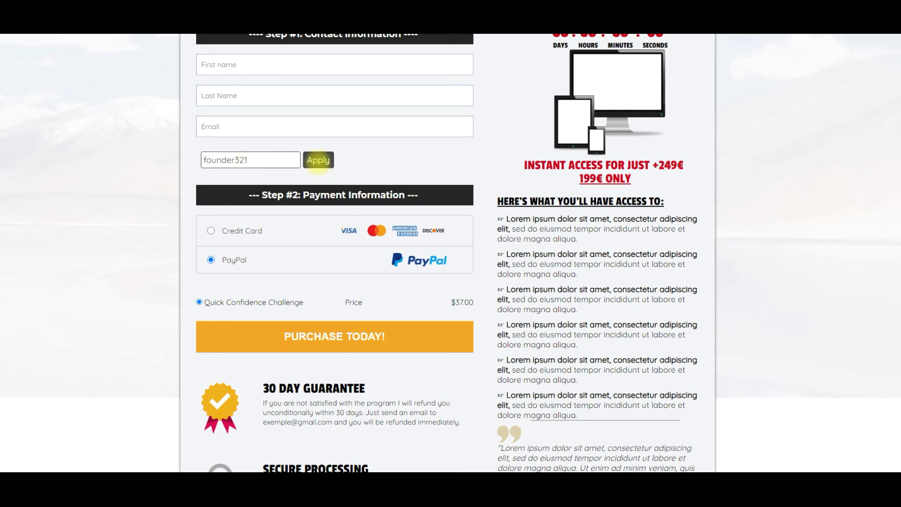
{"action": "left_click", "coordinate": [318, 160]}
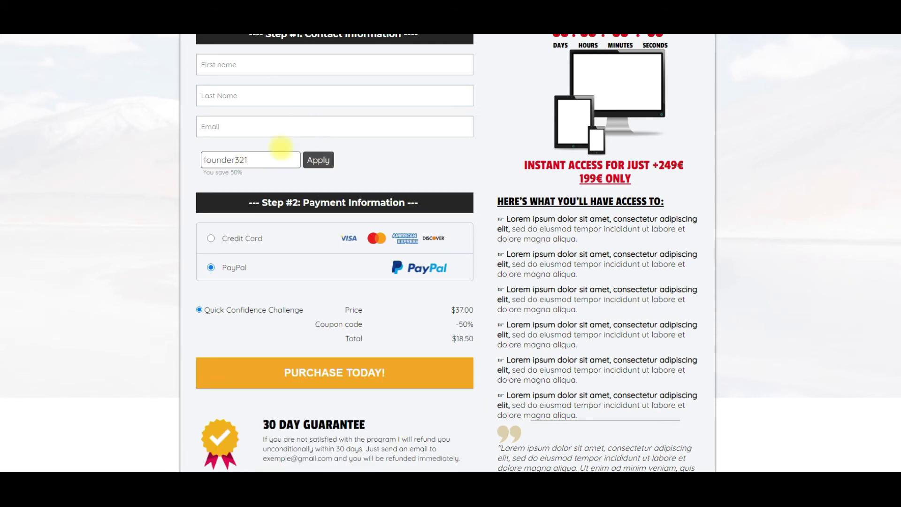
{"action": "double_click", "coordinate": [350, 325]}
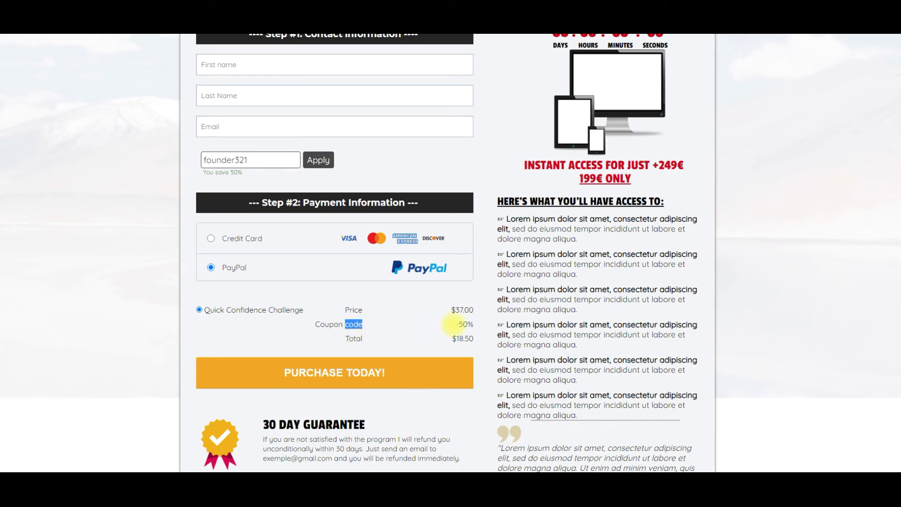
{"action": "left_click_drag", "start_coordinate": [469, 338], "coordinate": [466, 334]}
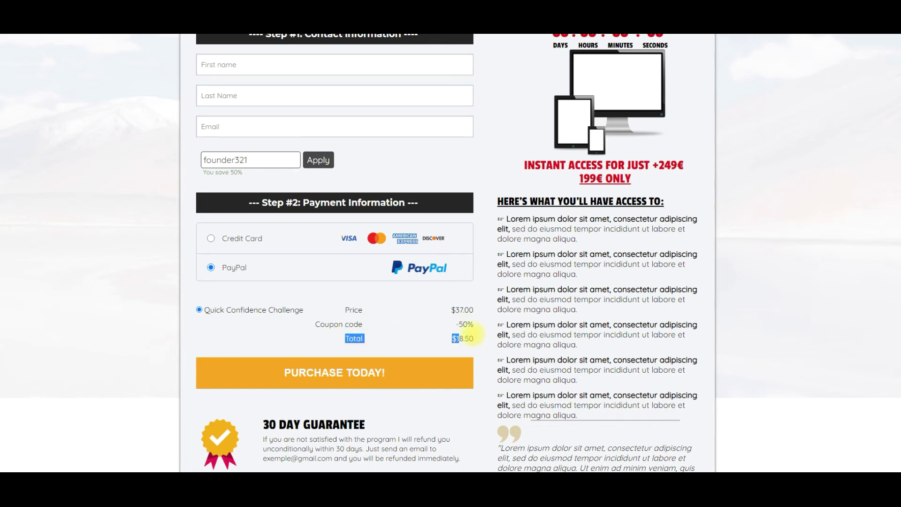
{"action": "scroll", "coordinate": [292, 209], "scroll_direction": "up", "scroll_amount": 3}
{"action": "scroll", "coordinate": [359, 236], "scroll_direction": "down", "scroll_amount": 3}
{"action": "scroll", "coordinate": [359, 236], "scroll_direction": "down", "scroll_amount": 1}
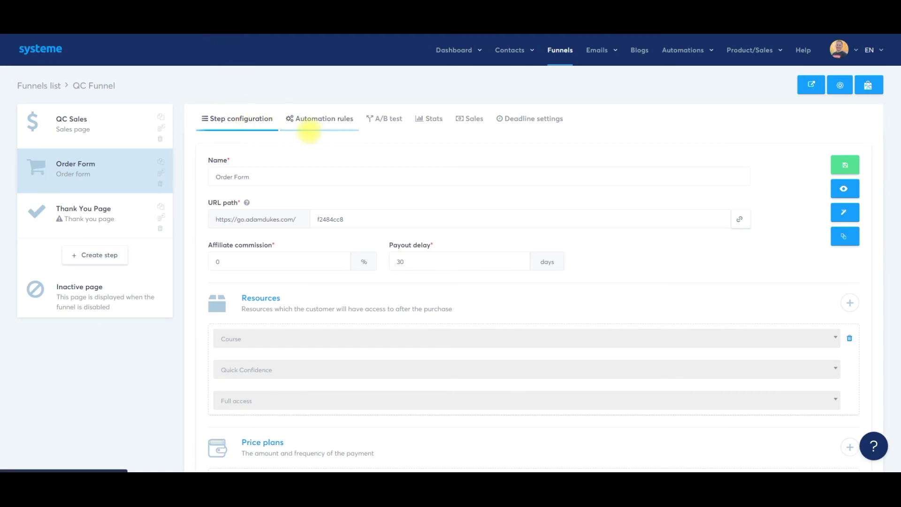
- Add an order form automation rule that tags the buyer on every new sale, then view funnel stats
{"action": "left_click", "coordinate": [319, 123]}
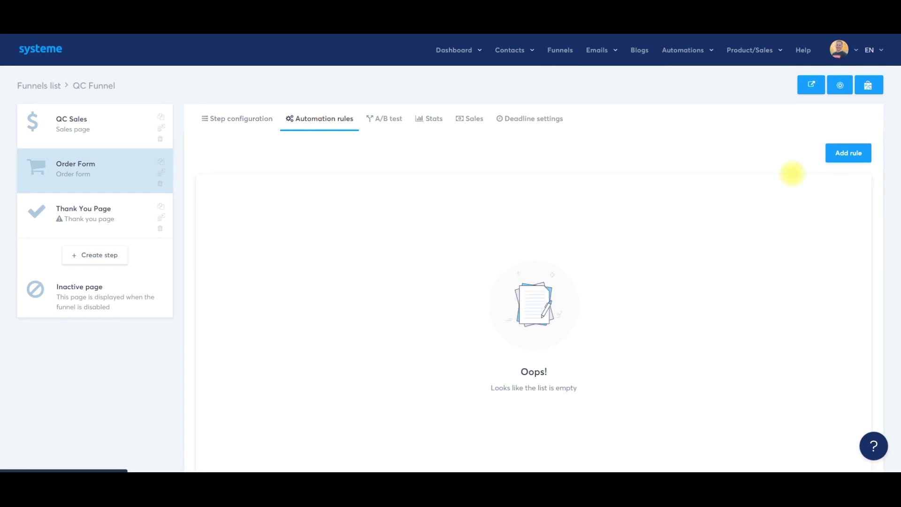
{"action": "left_click", "coordinate": [837, 157]}
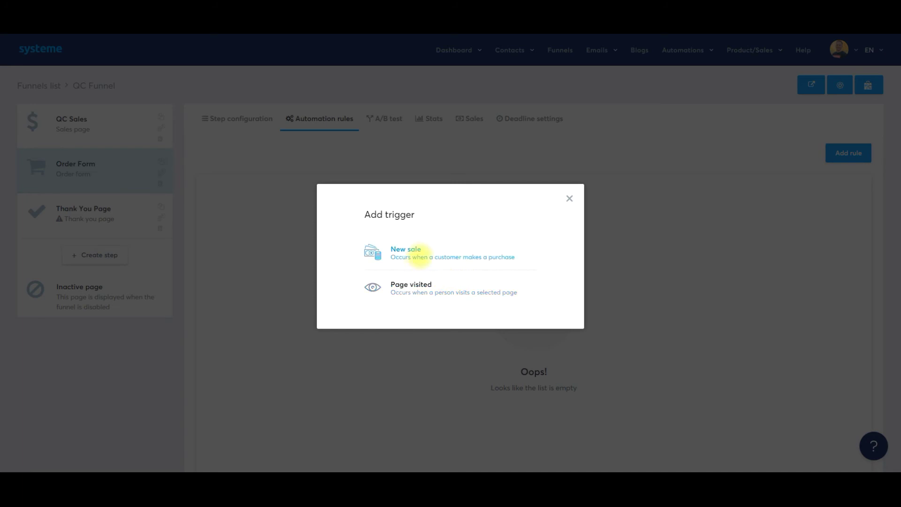
{"action": "left_click", "coordinate": [406, 249]}
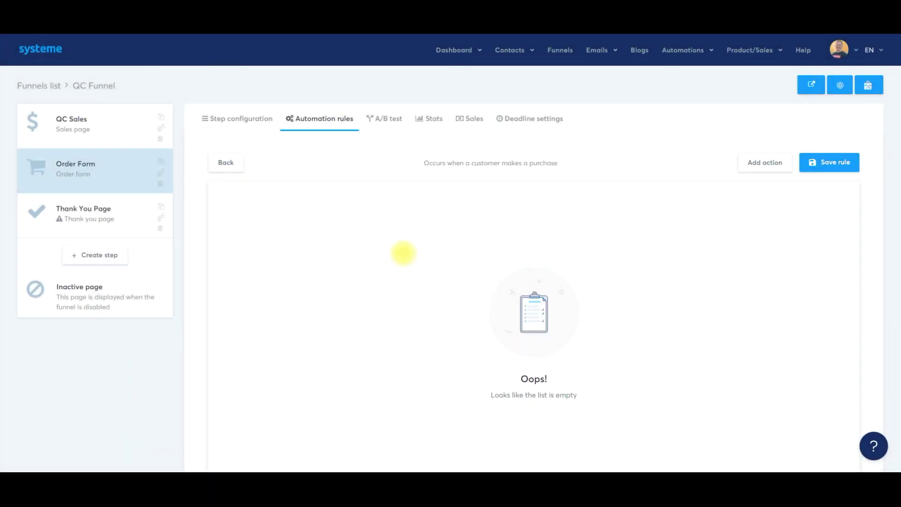
{"action": "left_click", "coordinate": [764, 164]}
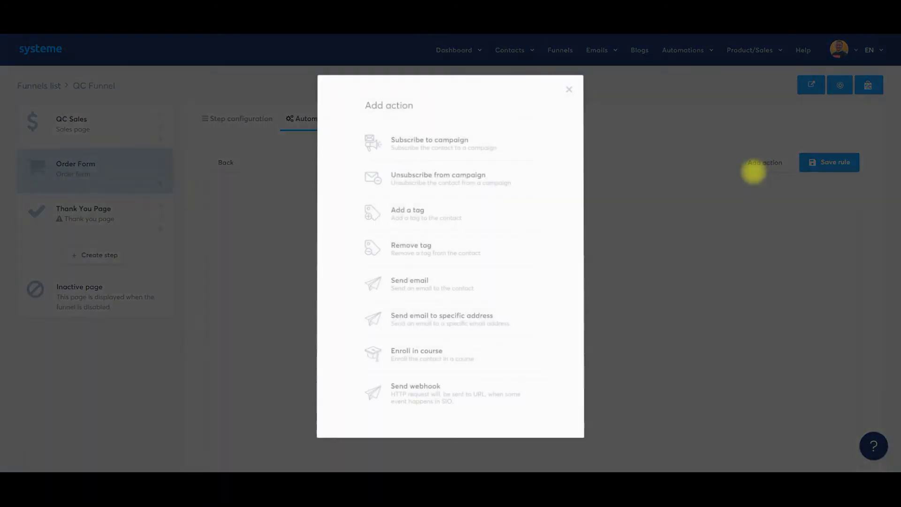
{"action": "left_click", "coordinate": [428, 207]}
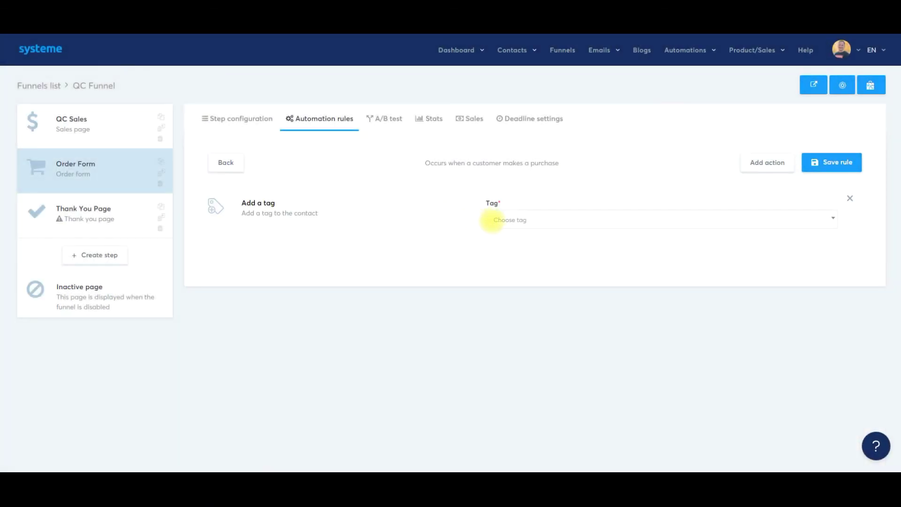
{"action": "left_click", "coordinate": [496, 220]}
{"action": "scroll", "coordinate": [528, 296], "scroll_direction": "down", "scroll_amount": 5}
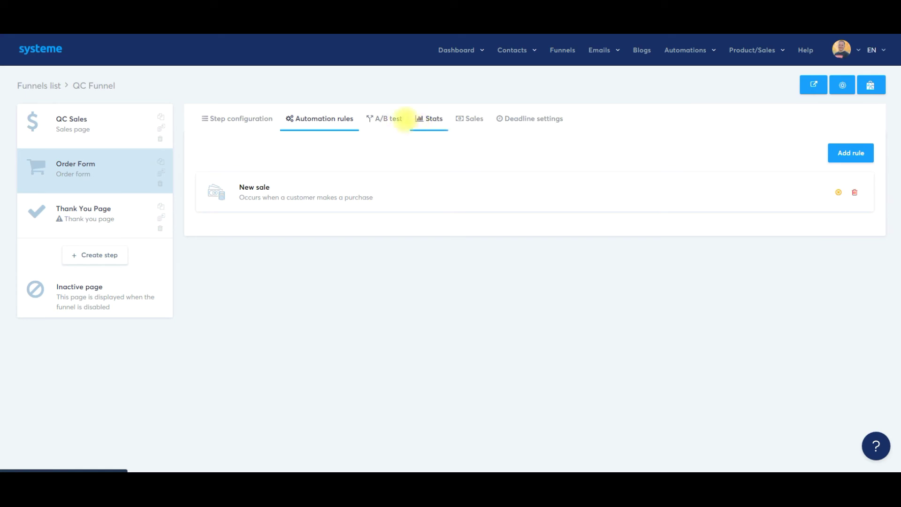
{"action": "left_click", "coordinate": [434, 120]}
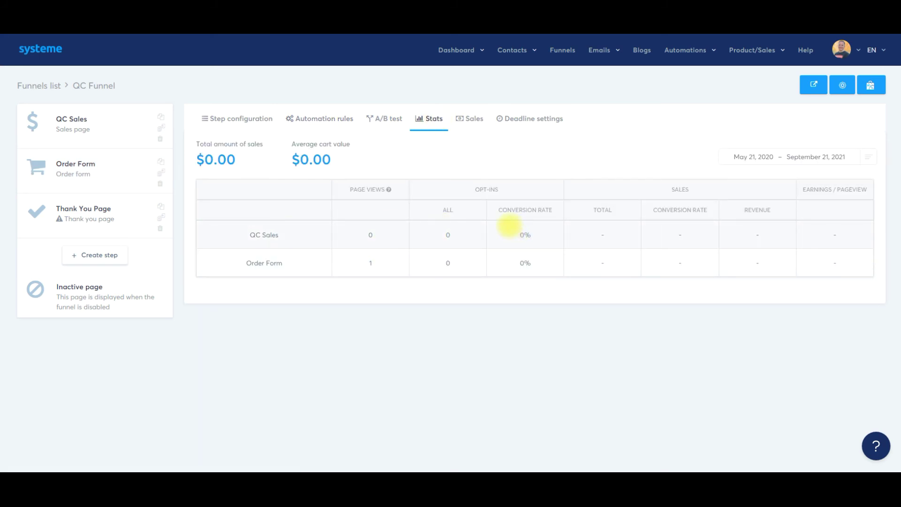
- Check QC Funnel's conversion rate and sales, then bring up its deadline settings
{"action": "triple_click", "coordinate": [514, 210]}
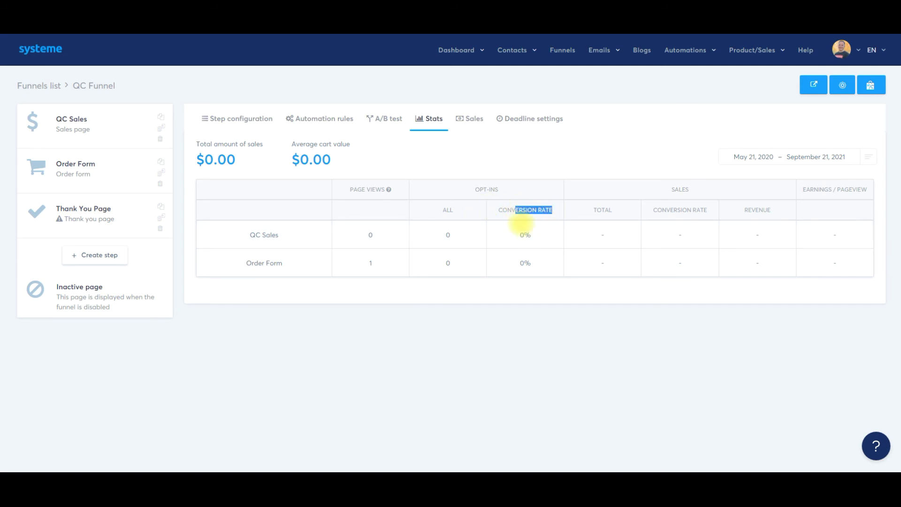
{"action": "left_click", "coordinate": [471, 120]}
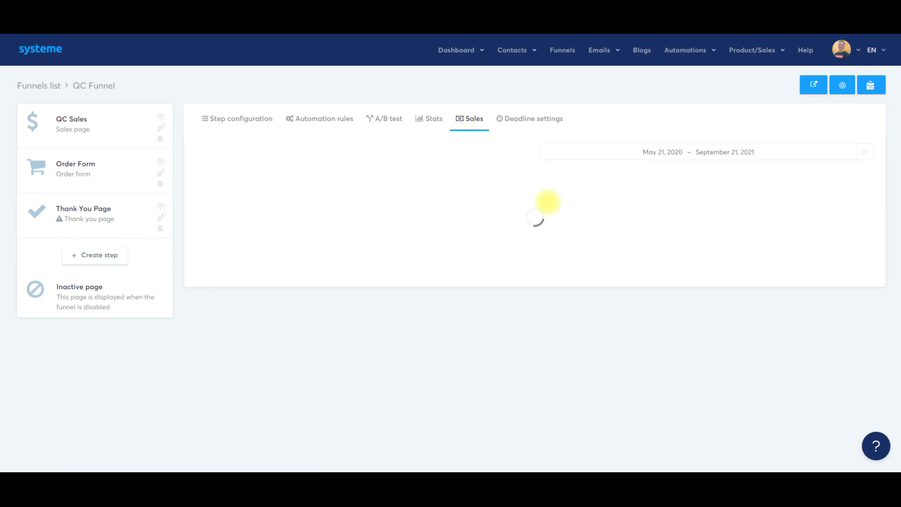
{"action": "left_click", "coordinate": [527, 122]}
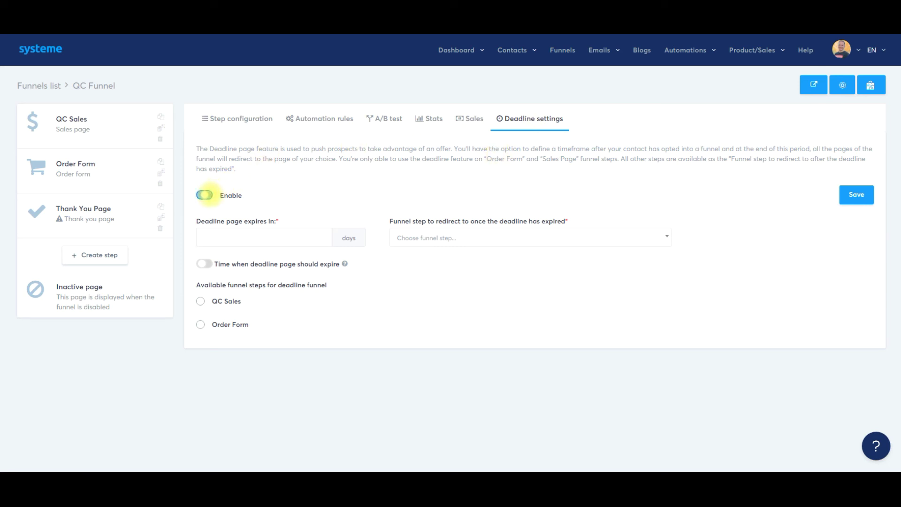
- Enable the deadline redirecting to Order Form and switch on a specific expiry hour and minute
{"action": "left_click", "coordinate": [245, 237]}
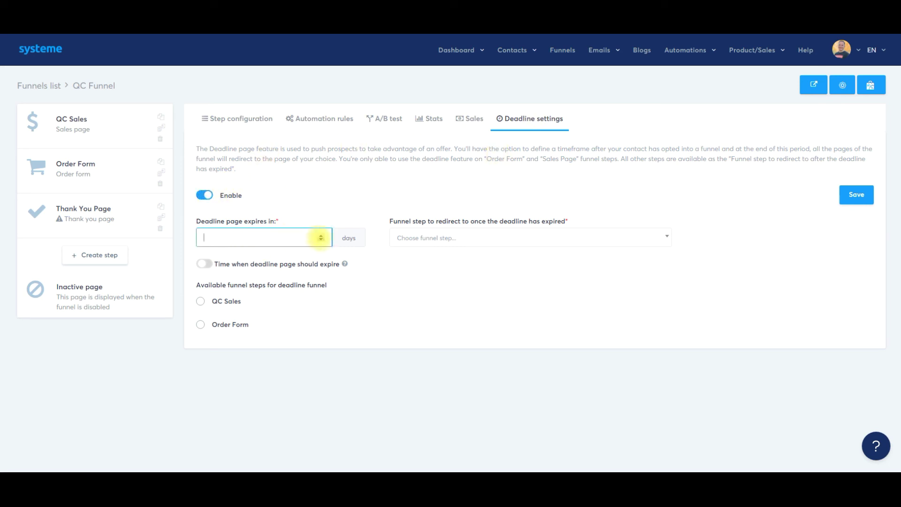
{"action": "left_click", "coordinate": [491, 236]}
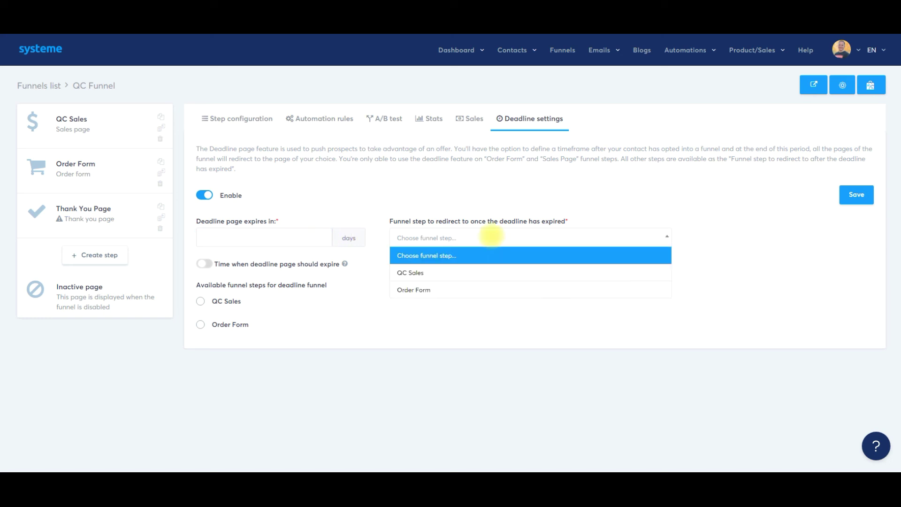
{"action": "left_click", "coordinate": [422, 288]}
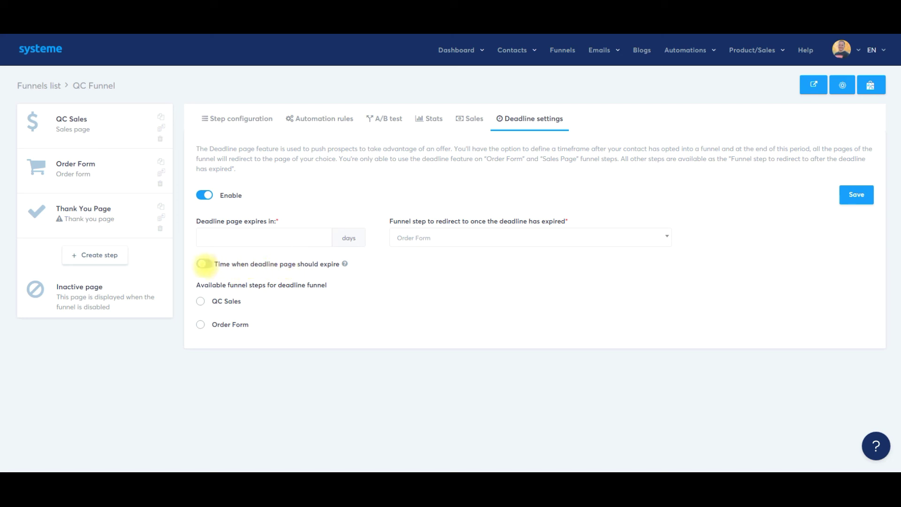
{"action": "left_click", "coordinate": [203, 263]}
{"action": "left_click", "coordinate": [256, 285]}
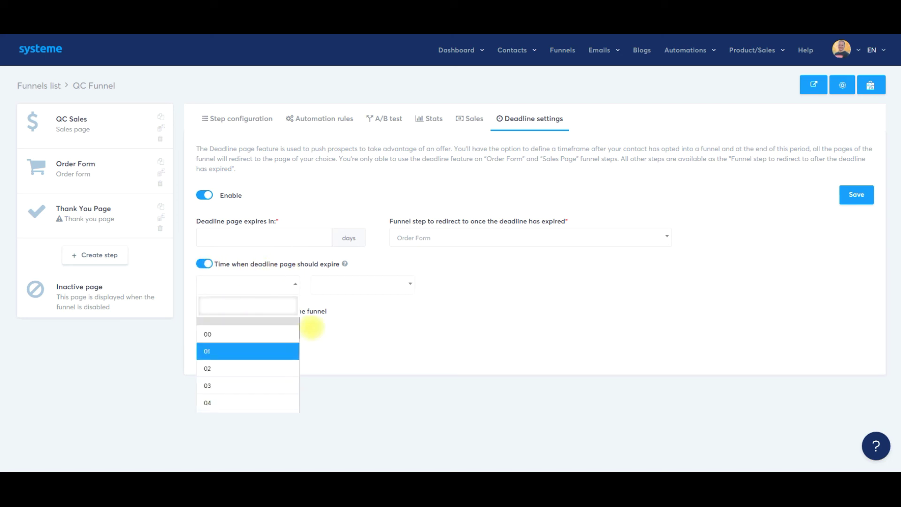
{"action": "left_click", "coordinate": [342, 287]}
{"action": "left_click", "coordinate": [470, 306]}
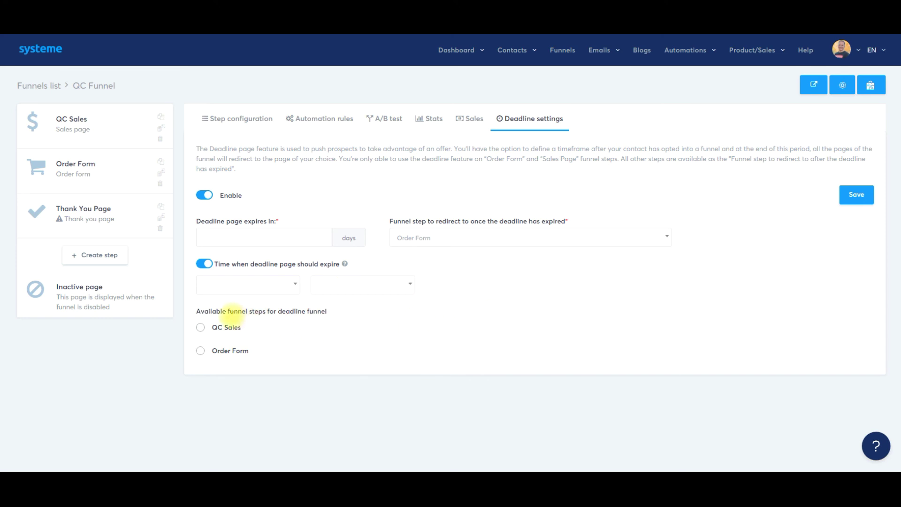